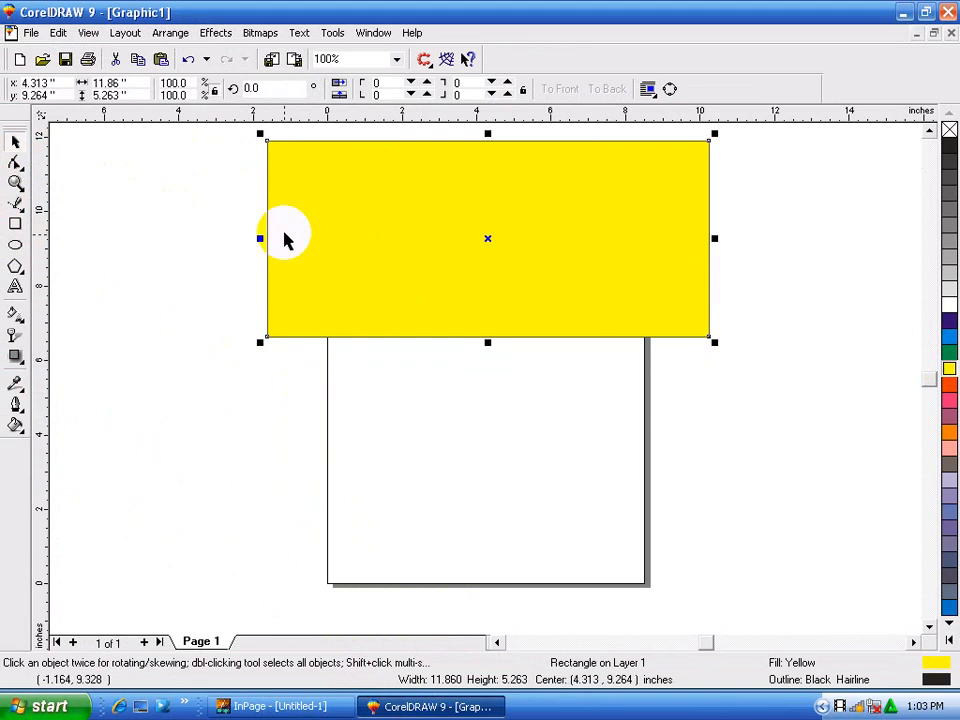
Step: Move the yellow rectangle slightly down the page and round all its corners to 100 with the Shape tool
left_click_drag(285, 236, 293, 274)
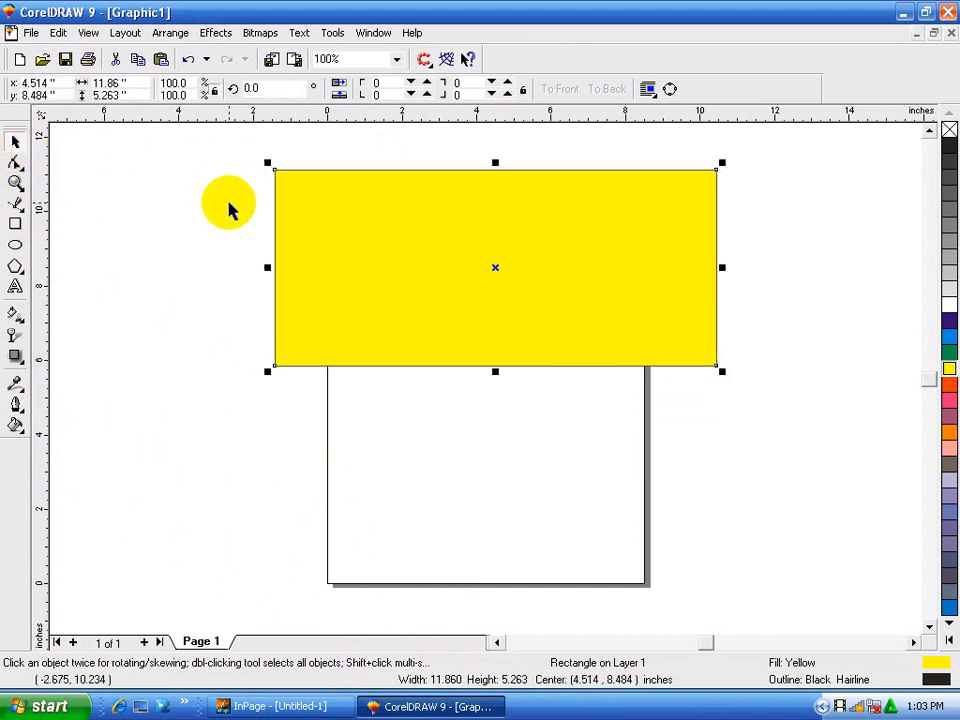
left_click(18, 167)
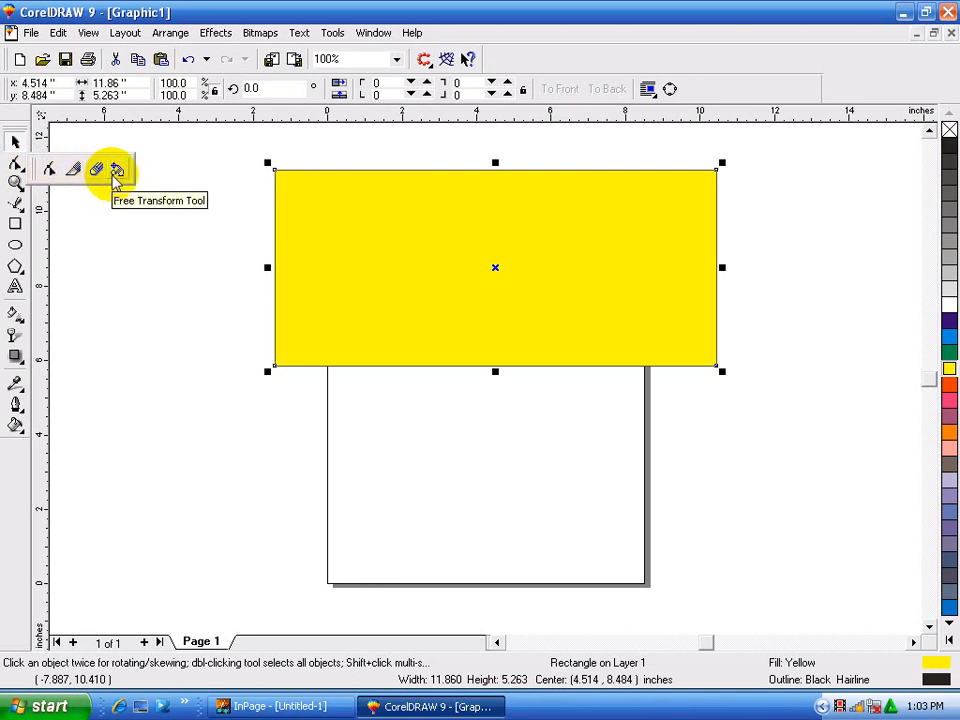
left_click(50, 170)
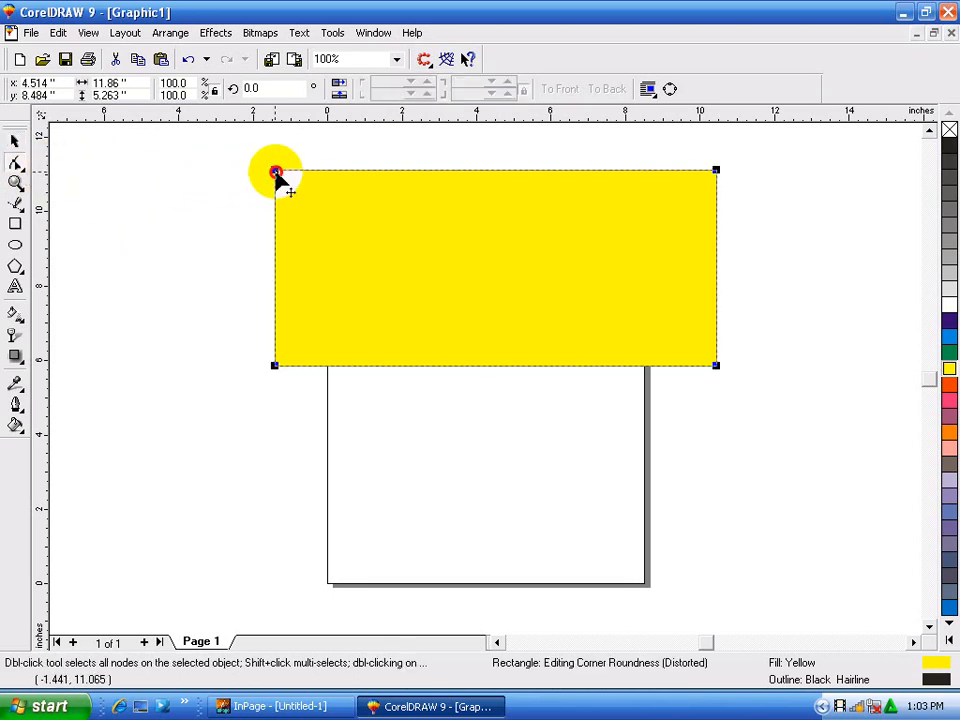
left_click_drag(276, 172, 320, 170)
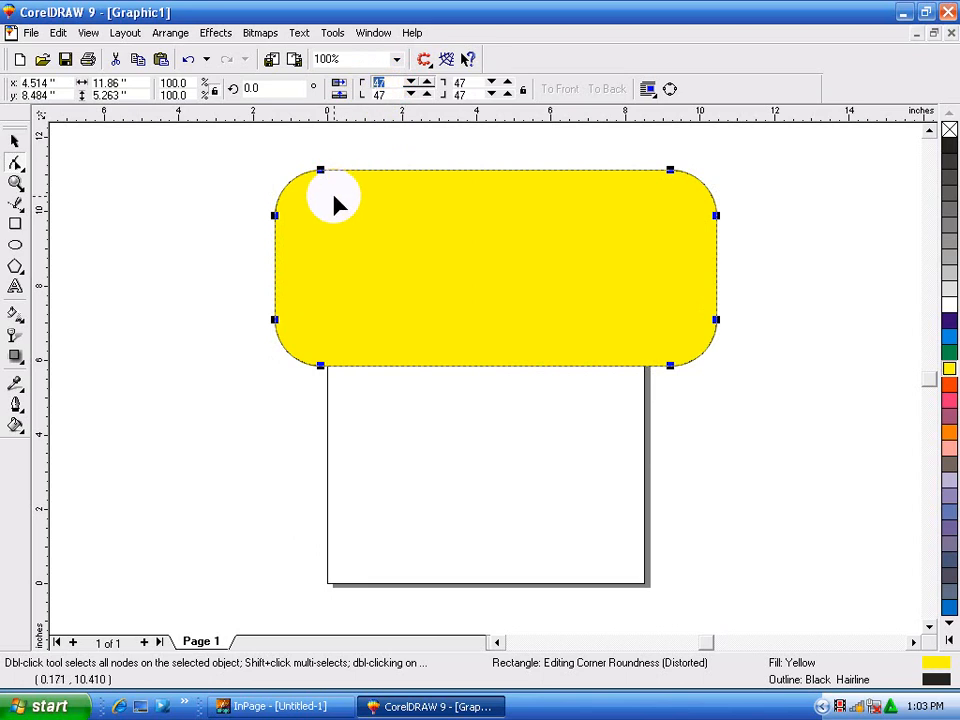
left_click_drag(319, 176, 371, 203)
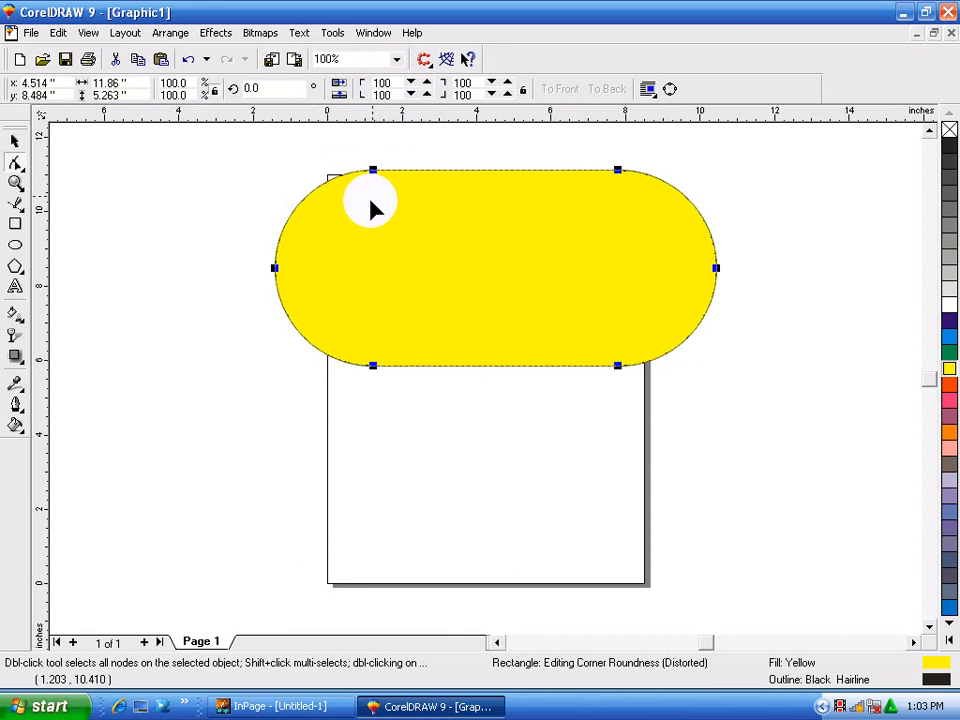
Step: Cut the rounded yellow shape diagonally with the Knife tool from its upper-left node to its lower-right node
left_click(16, 166)
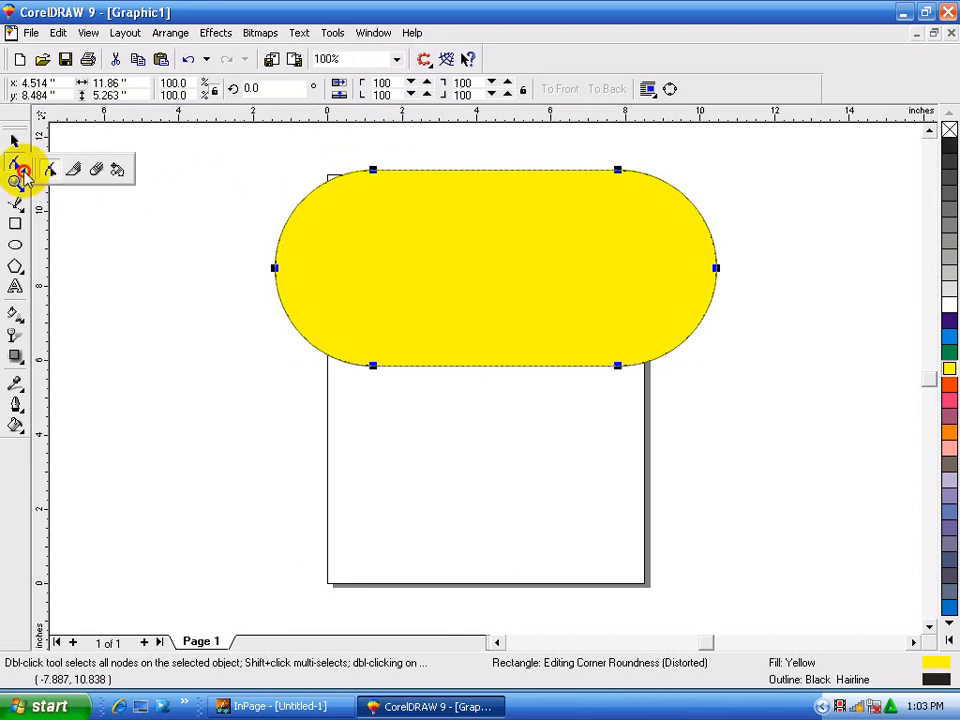
left_click(73, 170)
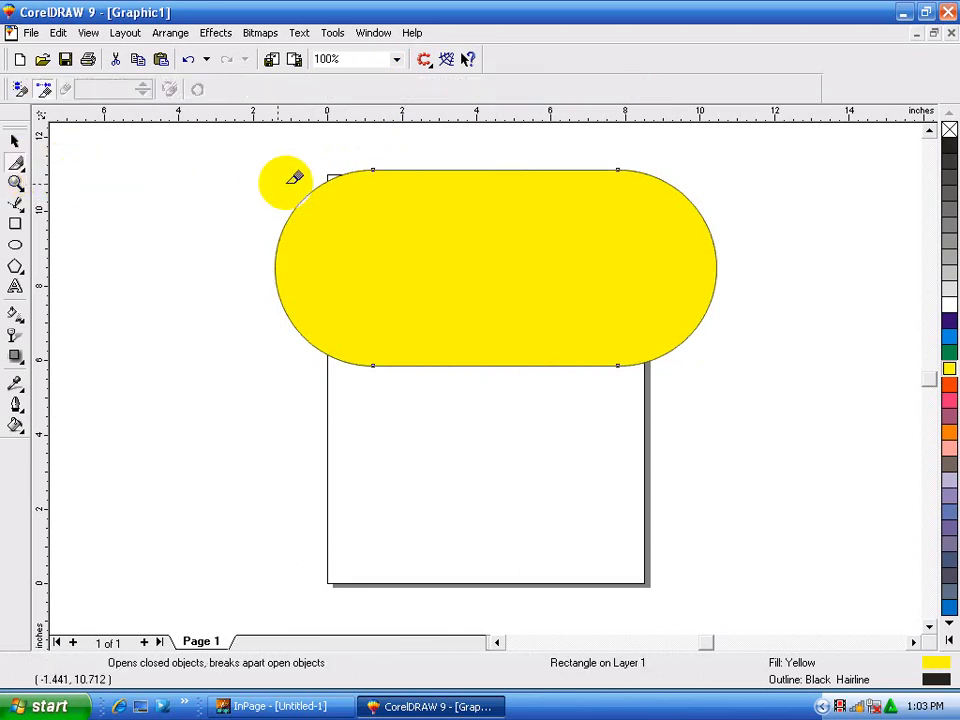
left_click(373, 168)
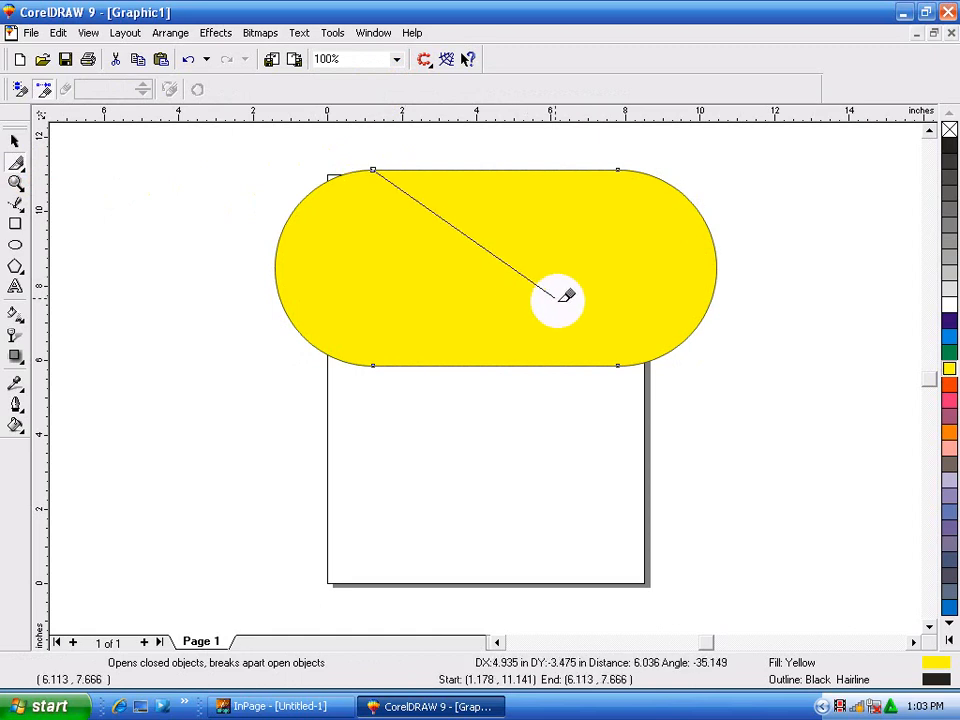
left_click(617, 363)
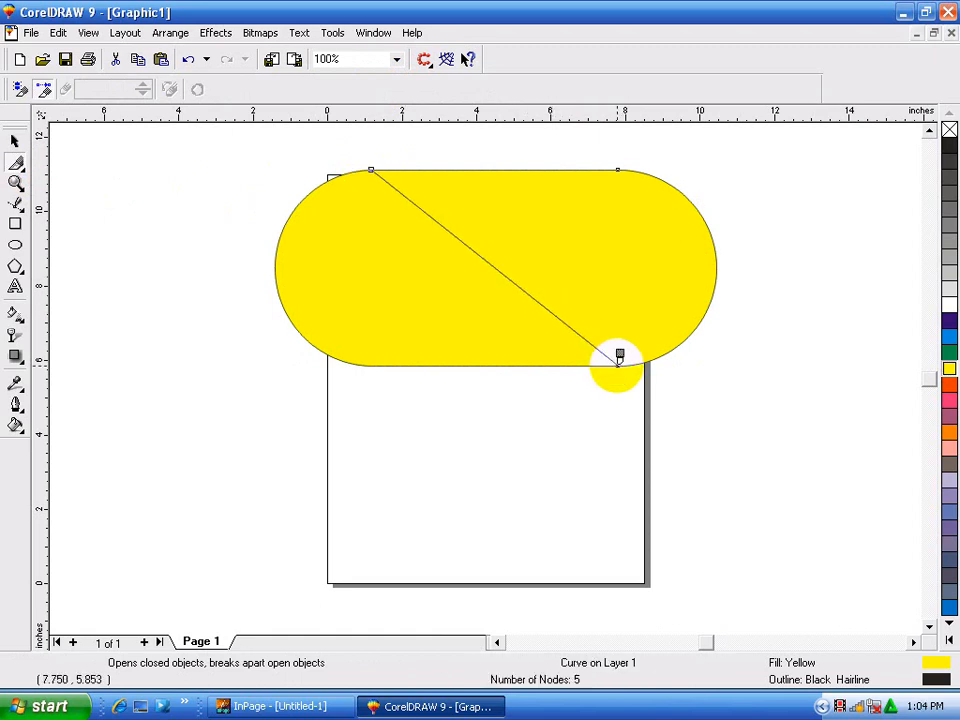
Step: Move the two cut halves apart, leaving a diagonal gap between them
left_click(12, 137)
left_click_drag(387, 281, 278, 387)
left_click_drag(531, 270, 636, 381)
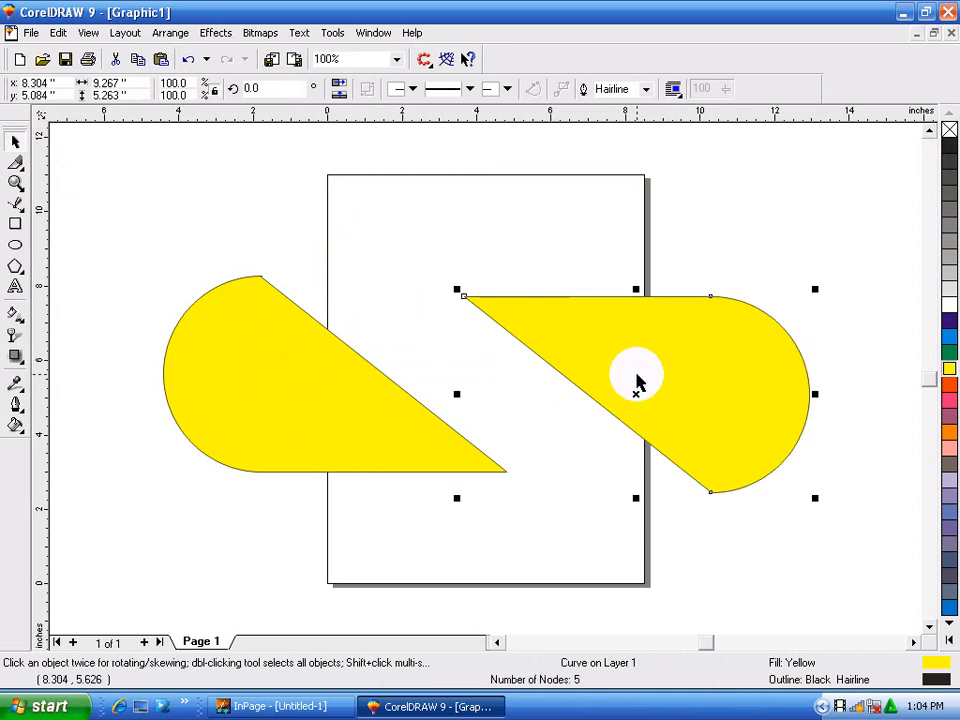
left_click_drag(574, 349, 492, 305)
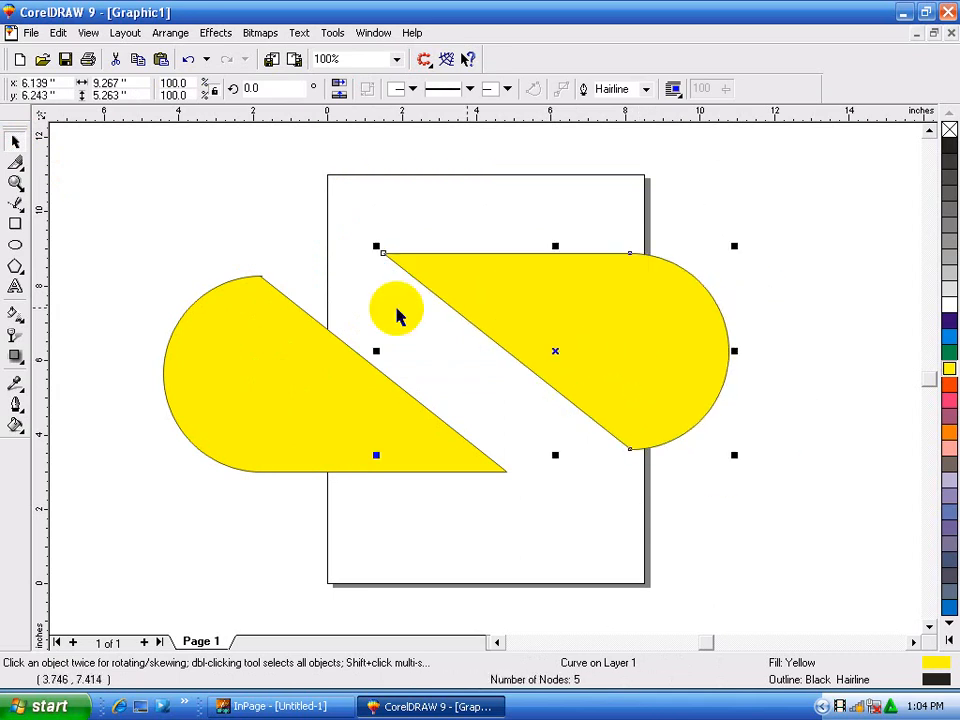
Step: Erase irregular strips from the upper part and edges of the right yellow half with the 0.25" Eraser tool
left_click(15, 165)
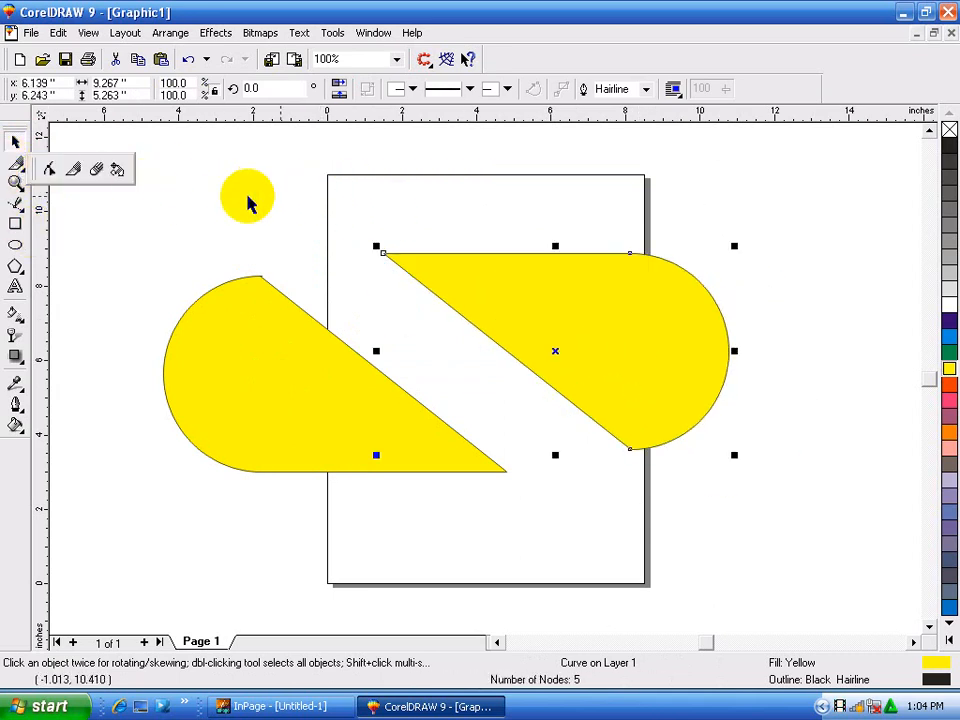
left_click(100, 175)
mouse_move(450, 274)
left_mouse_down()
mouse_move(381, 261)
mouse_move(414, 249)
mouse_move(615, 257)
mouse_move(702, 282)
mouse_move(730, 336)
mouse_move(710, 399)
mouse_move(659, 441)
mouse_move(614, 432)
mouse_move(397, 273)
mouse_move(422, 265)
mouse_move(639, 270)
mouse_move(711, 343)
mouse_move(414, 283)
mouse_move(574, 304)
mouse_move(604, 296)
mouse_move(527, 281)
mouse_move(690, 284)
left_mouse_up()
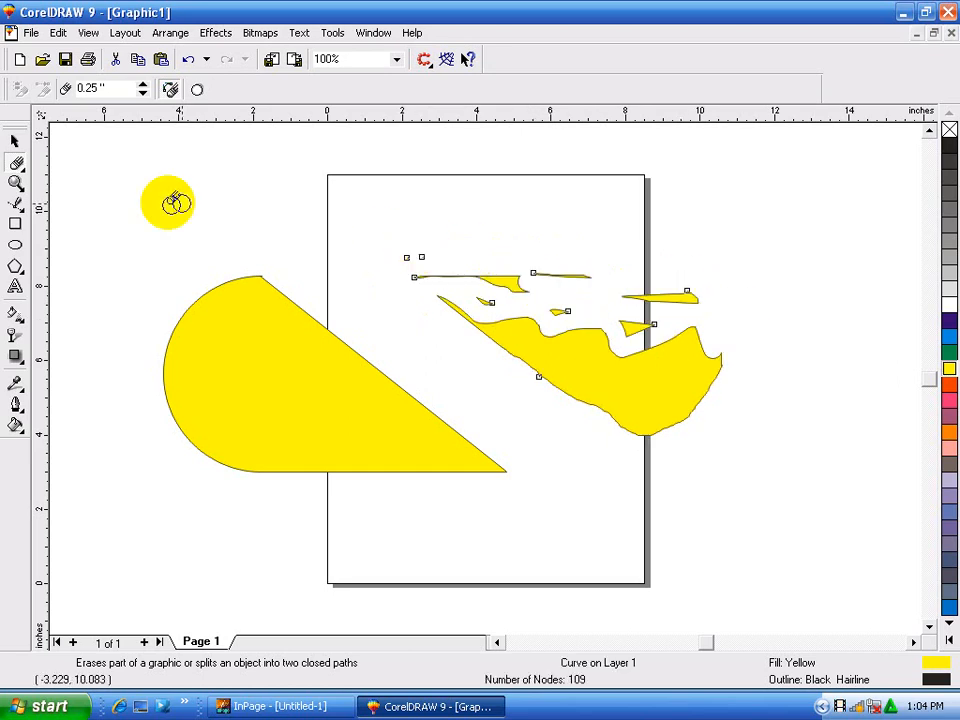
Step: Rotate the partly erased piece to about 329 degrees around its upper-left node with the Free Transform tool
left_click(18, 163)
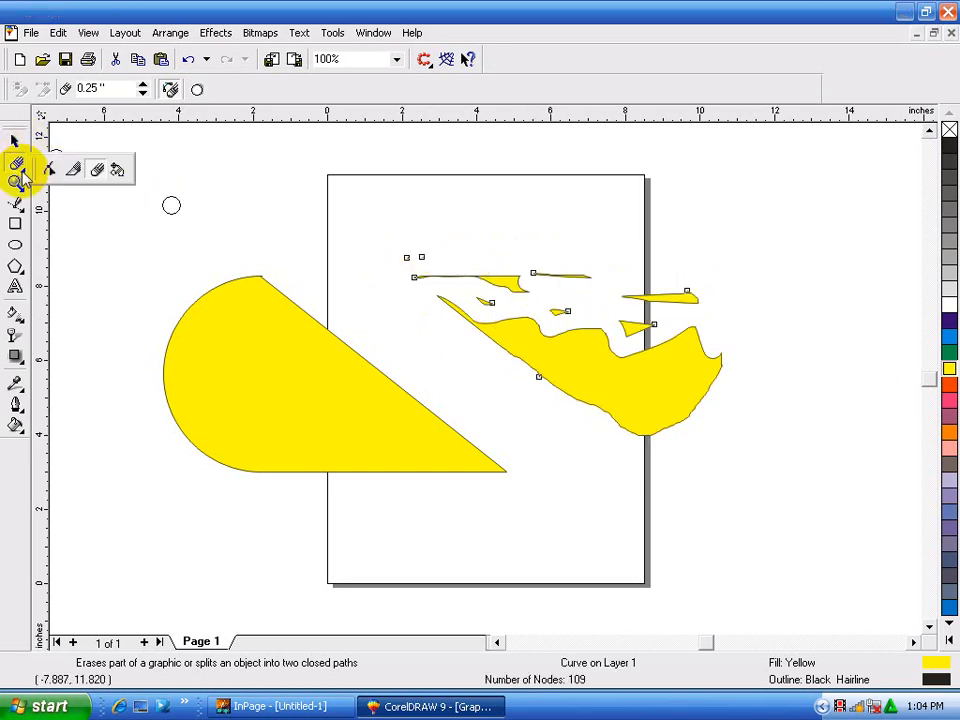
left_click(116, 169)
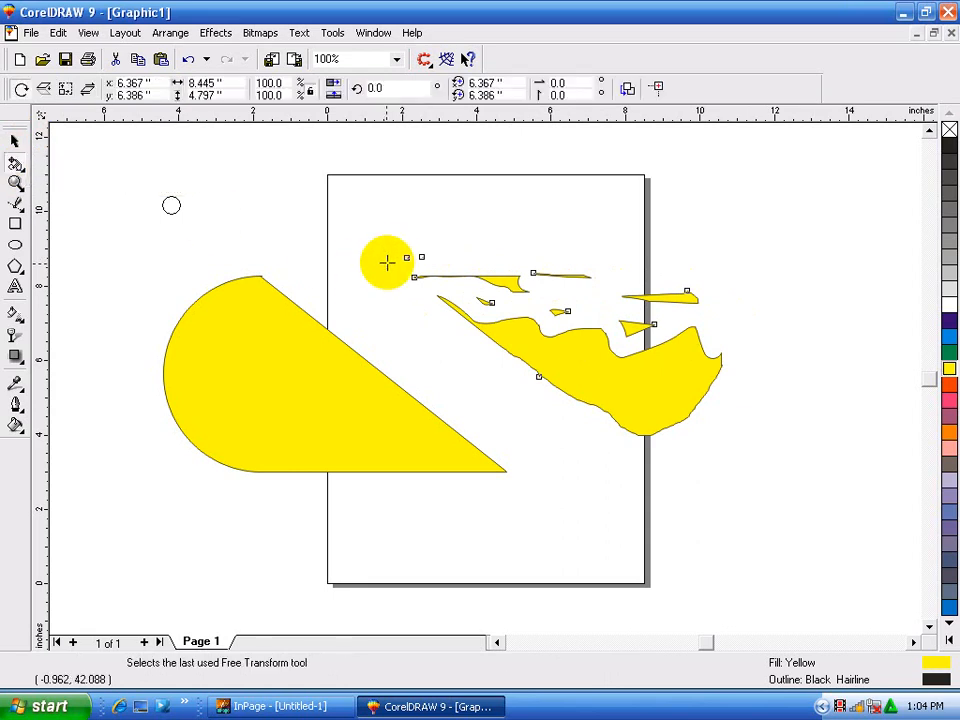
left_click_drag(406, 257, 654, 401)
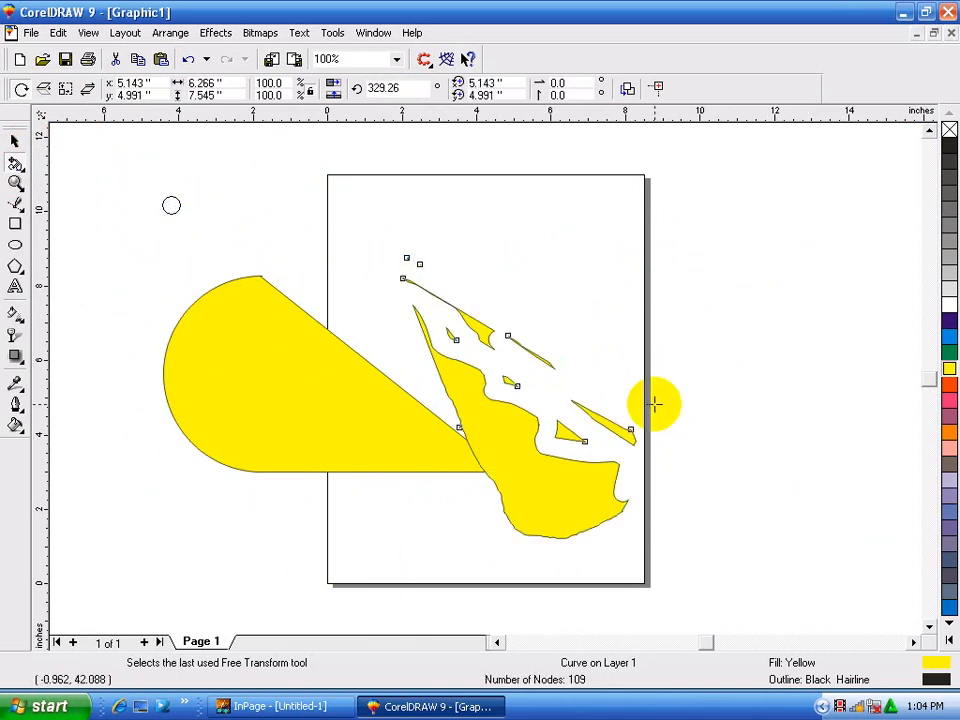
left_click(17, 163)
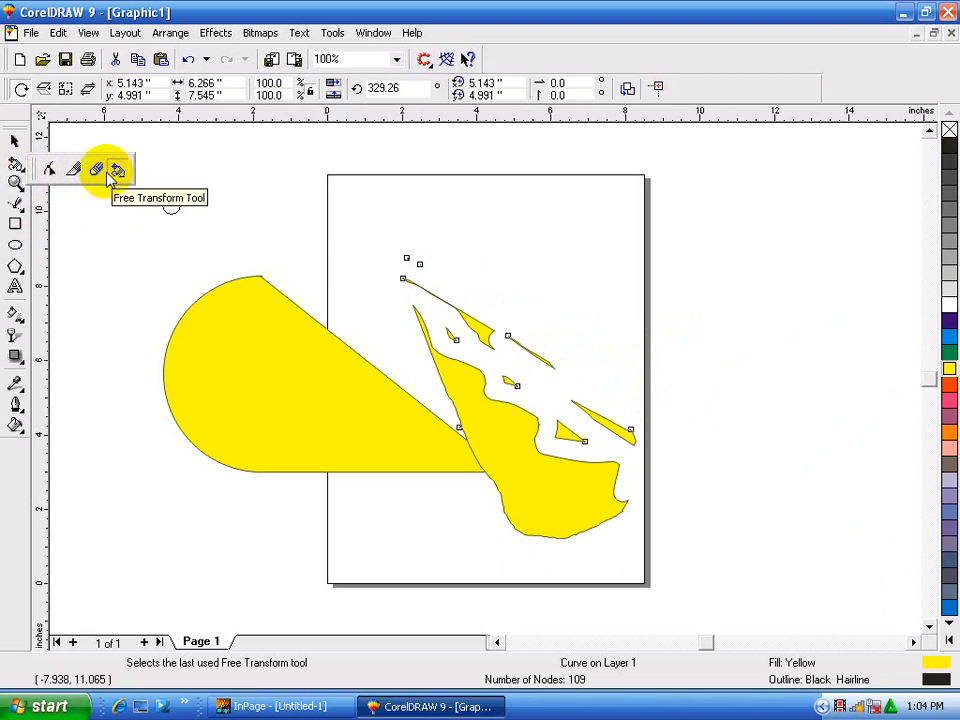
Step: Magnify the small yellow fragment in the middle of the erased piece with the Zoom tool until it fills the view
left_click(17, 186)
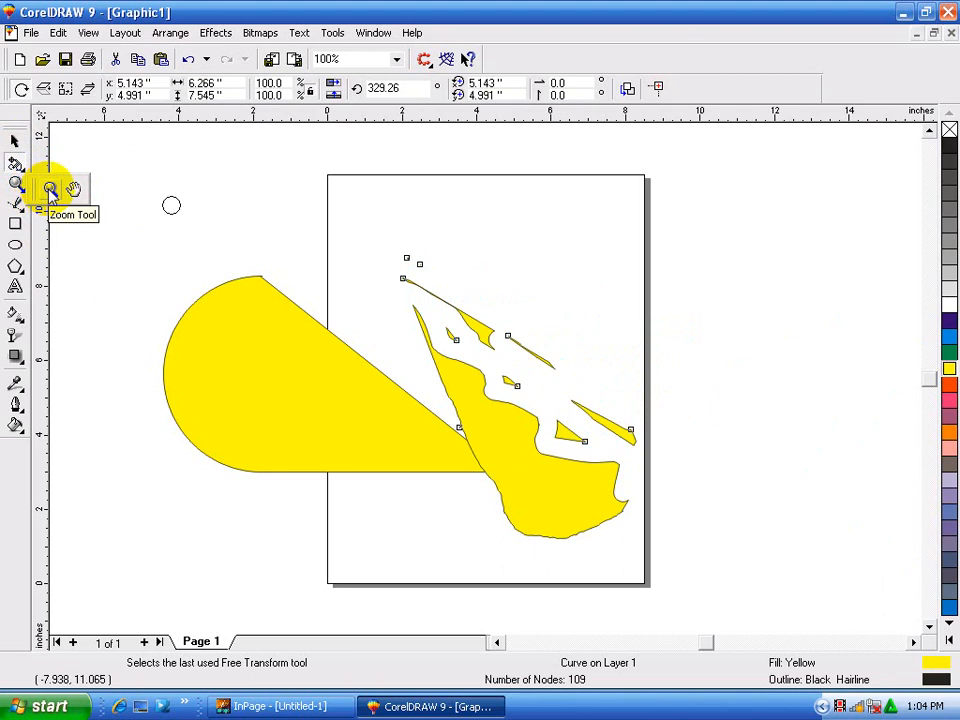
left_click(50, 190)
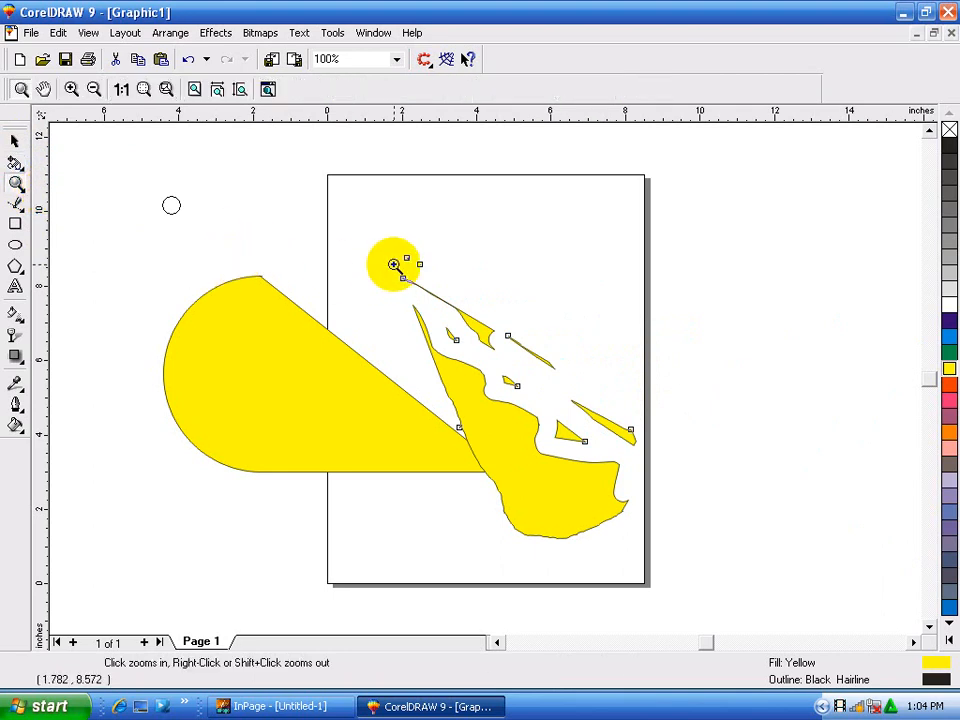
left_click(514, 388)
right_click(515, 392)
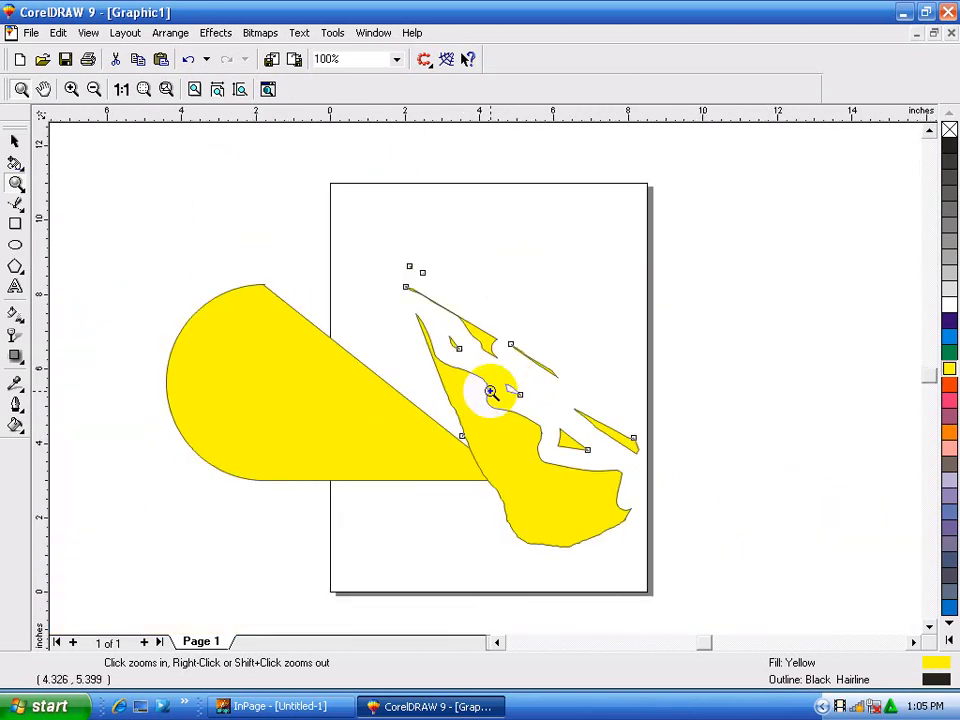
left_click_drag(499, 370, 532, 407)
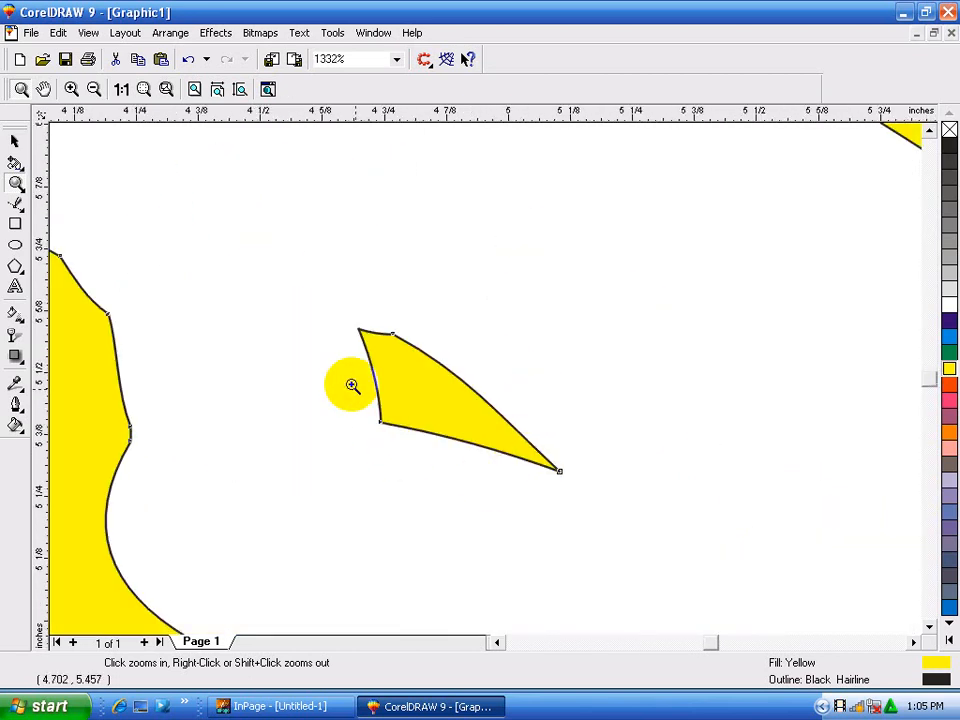
left_click_drag(331, 294, 585, 508)
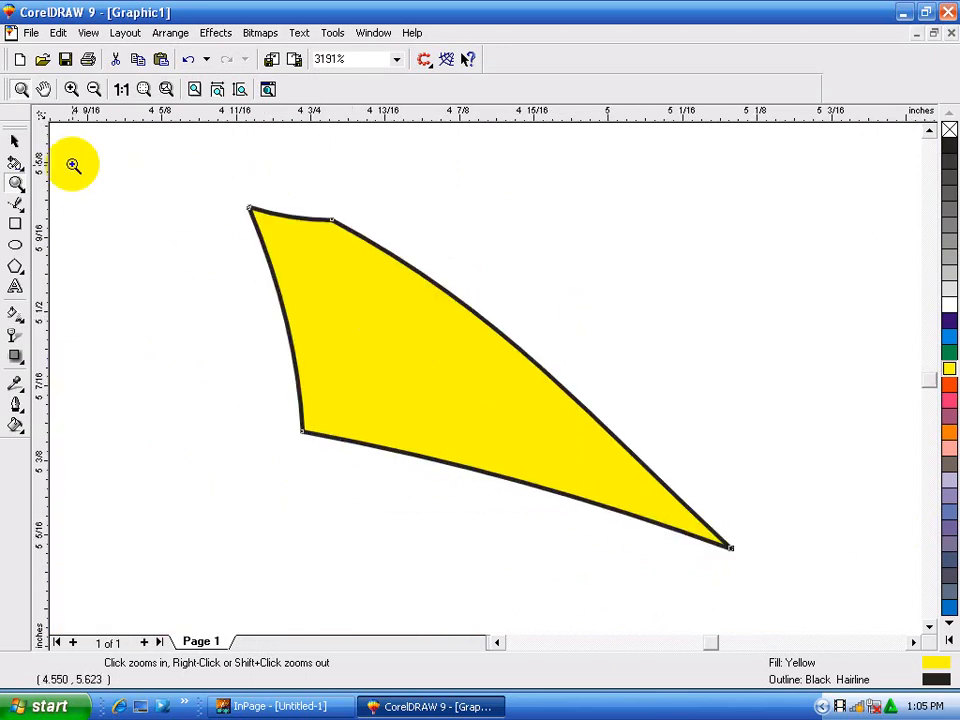
Step: Pan across the magnified fragment, and zoom out and in between 50% and 100% to view the whole page
left_click(41, 90)
left_click_drag(211, 250, 300, 253)
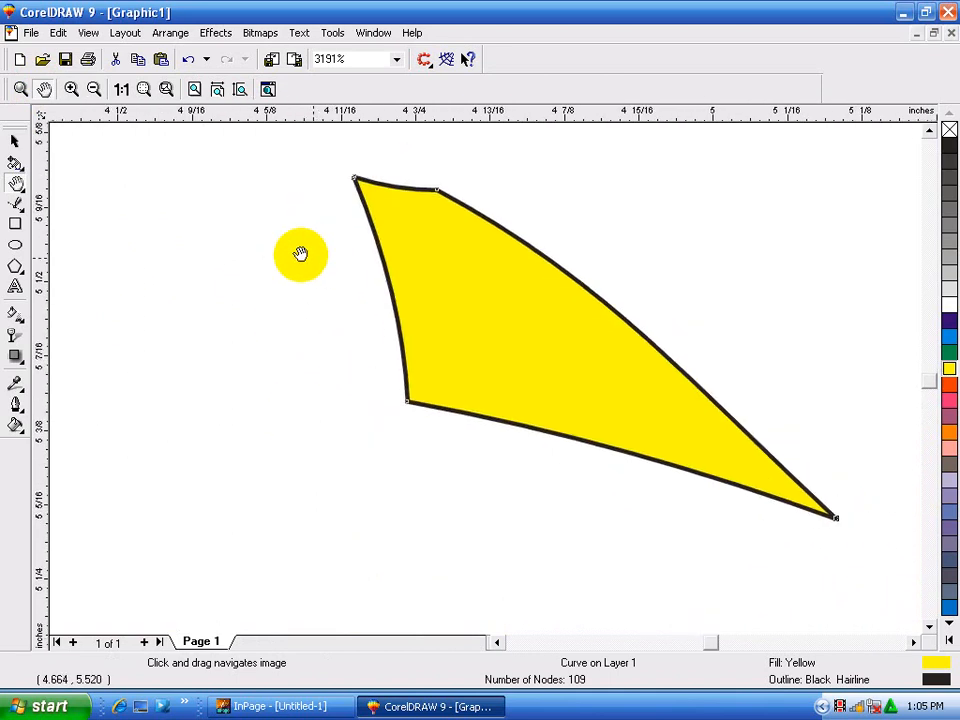
left_click(91, 90)
left_click(93, 90)
left_click(93, 90)
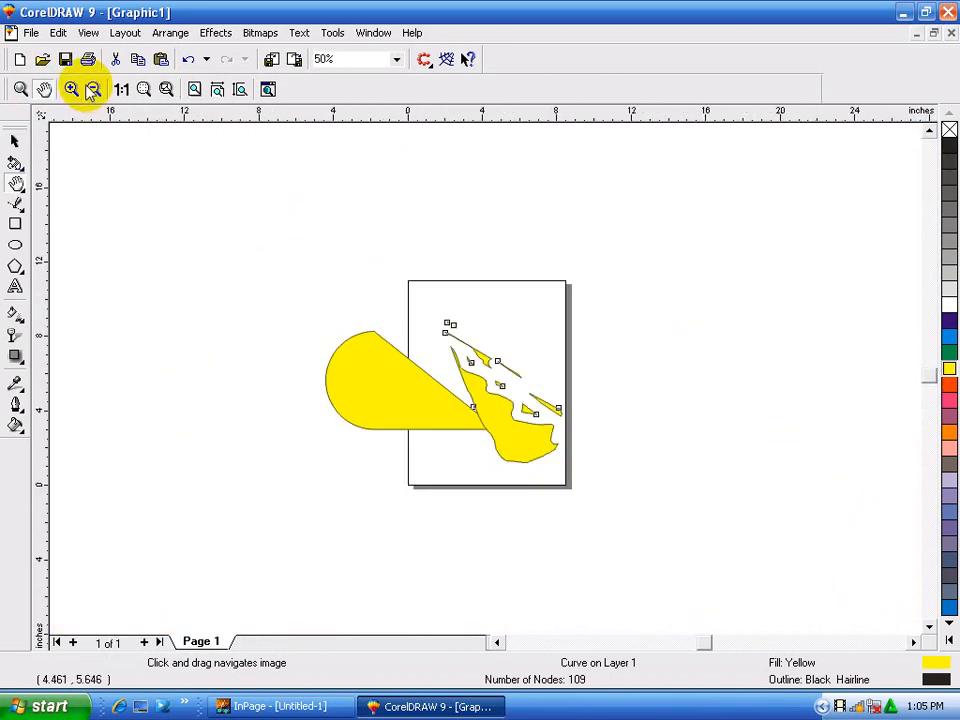
left_click(73, 89)
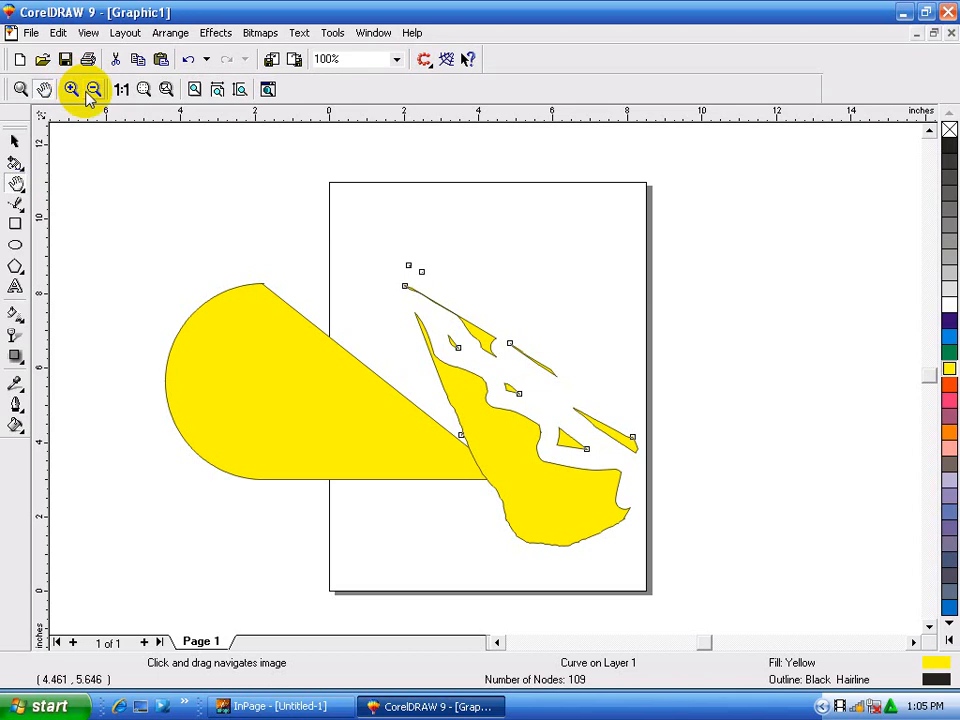
left_click(93, 90)
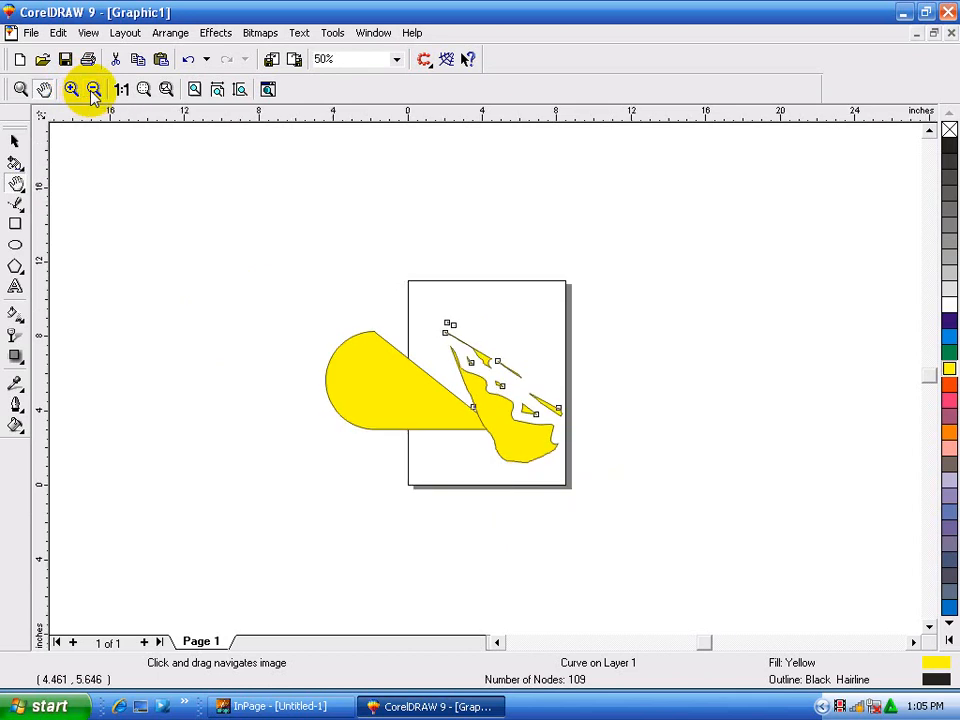
left_click(72, 89)
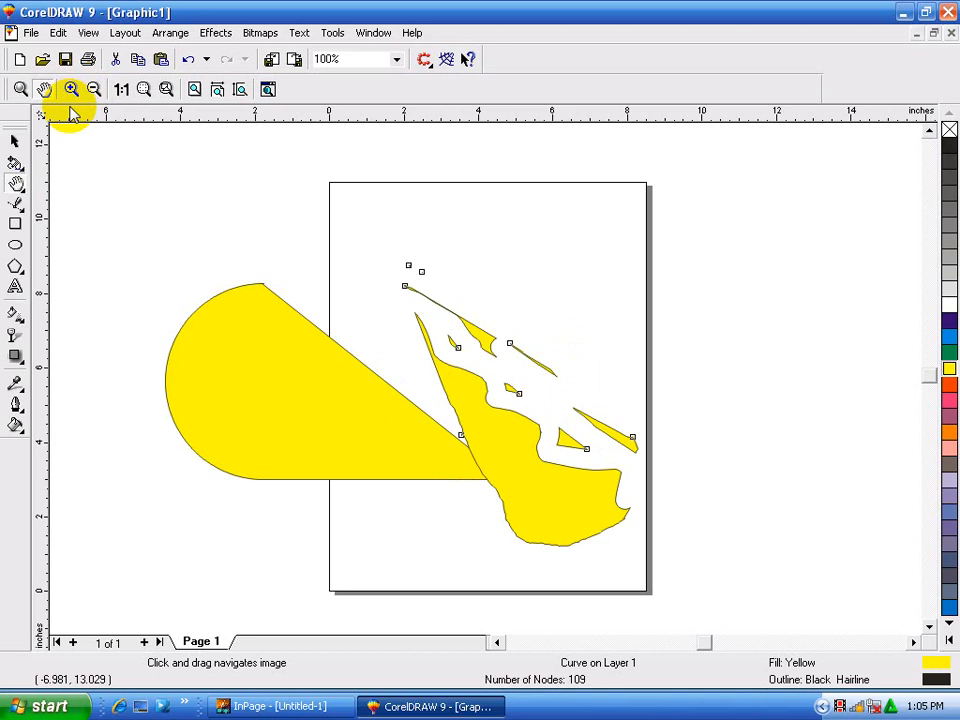
left_click(17, 186)
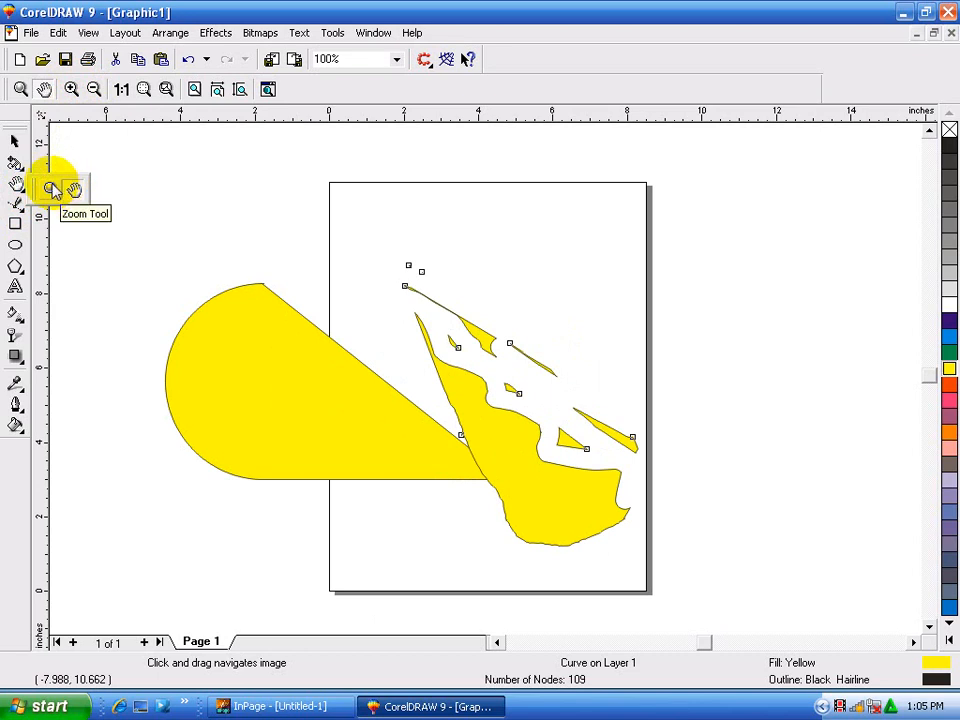
left_click(17, 190)
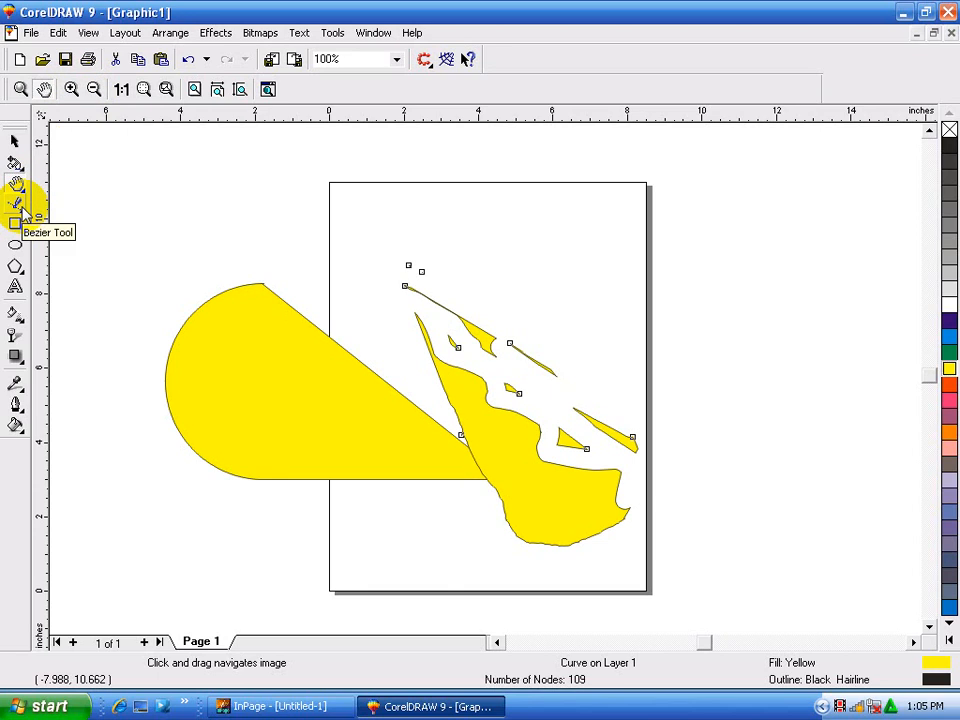
Step: Draw two freehand outlines: a wavy one about 15.5 by 1.8 inches above the shapes and one about 4.5 by 7.1 inches right of the page
left_click(21, 208)
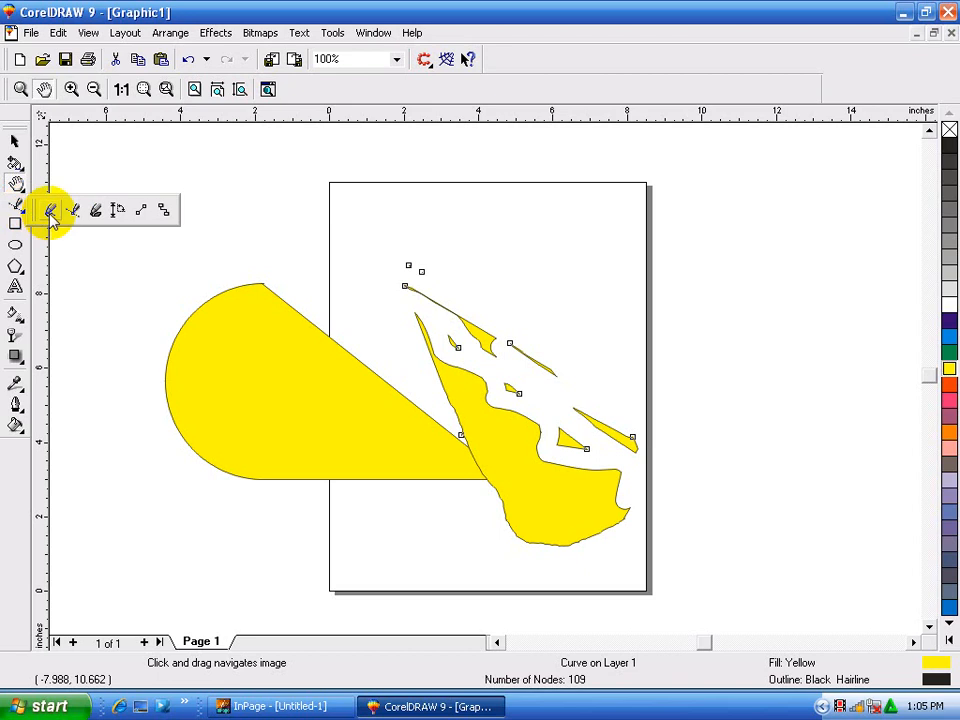
left_click(52, 213)
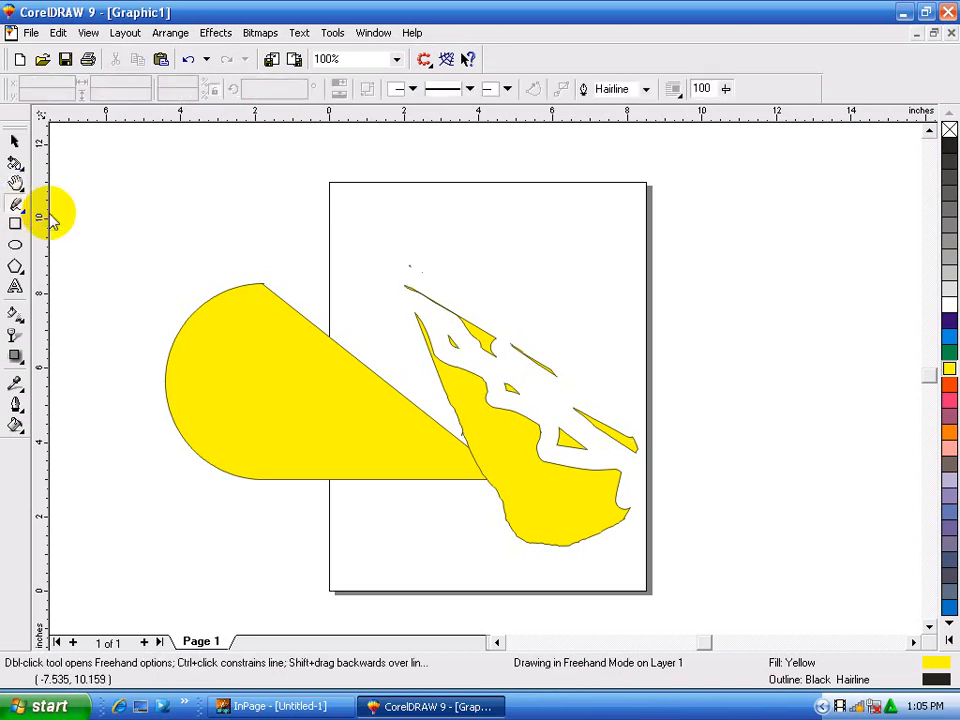
mouse_move(168, 214)
left_mouse_down()
mouse_move(229, 184)
mouse_move(512, 194)
mouse_move(745, 237)
mouse_move(606, 247)
mouse_move(160, 210)
left_mouse_up()
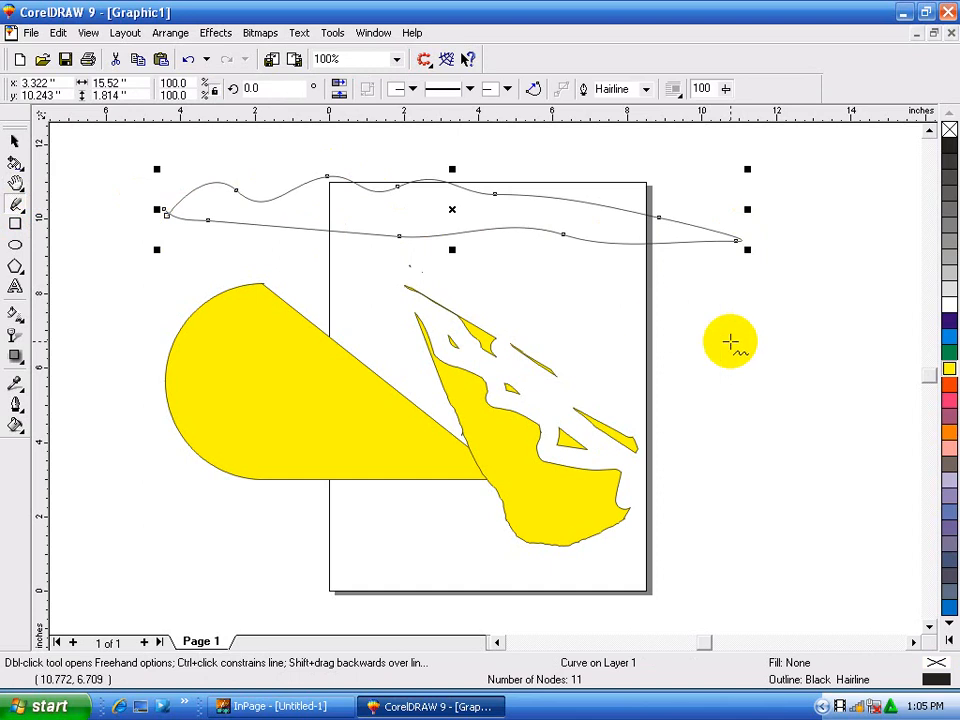
mouse_move(748, 315)
left_mouse_down()
mouse_move(719, 367)
mouse_move(732, 514)
mouse_move(807, 506)
mouse_move(894, 379)
mouse_move(858, 334)
mouse_move(780, 291)
mouse_move(739, 283)
mouse_move(746, 315)
left_mouse_up()
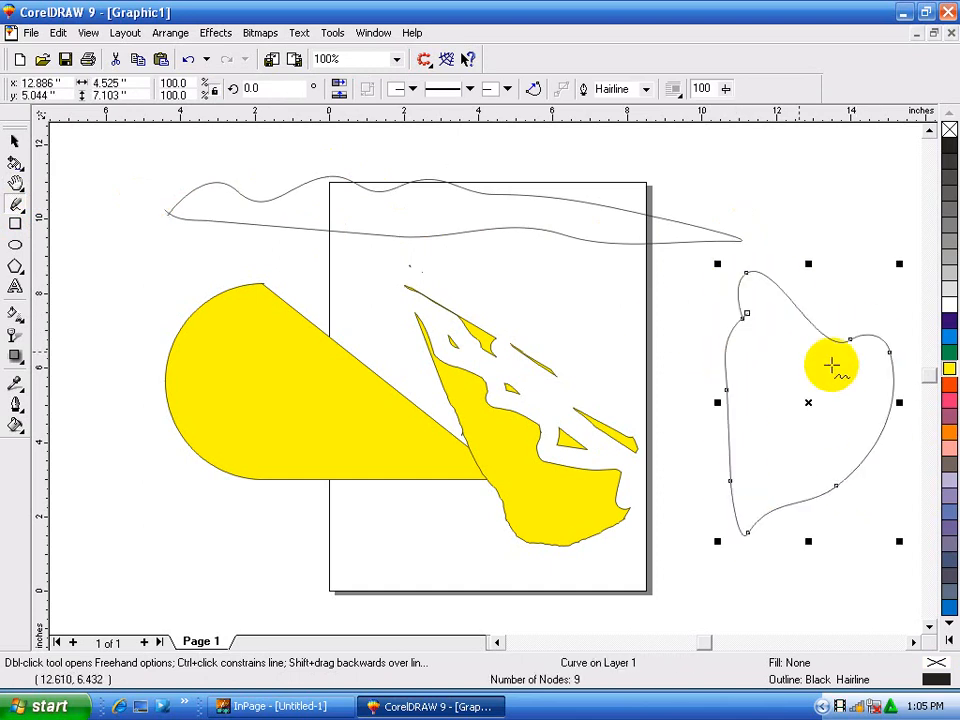
Step: Assign a red fill to the freehand outline right of the page, and replace it with green
left_click(947, 383)
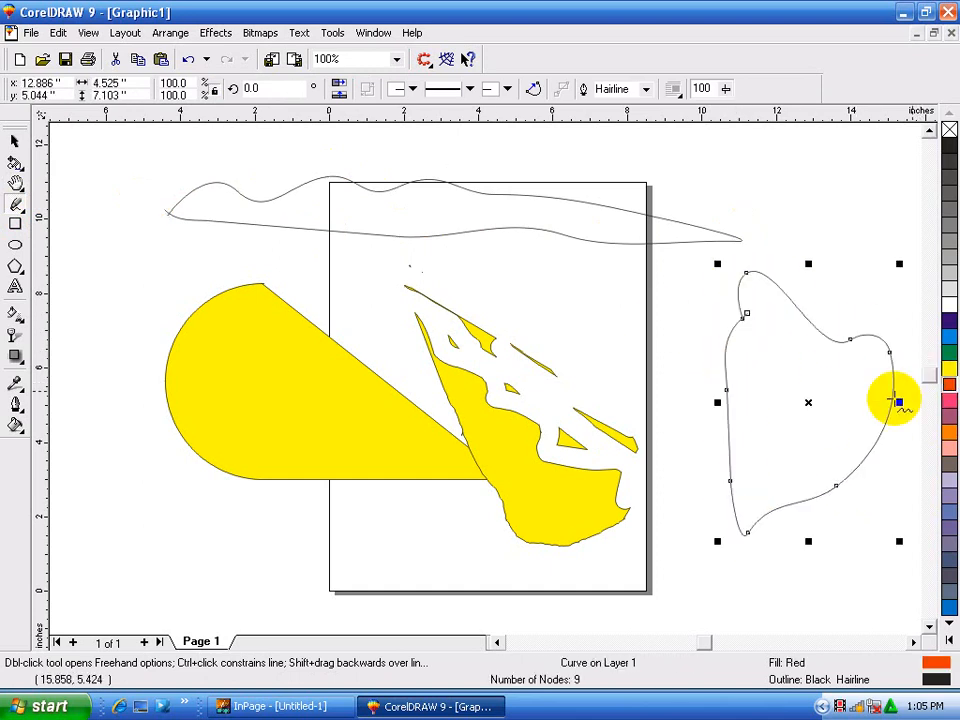
left_click(946, 354)
left_click(947, 352)
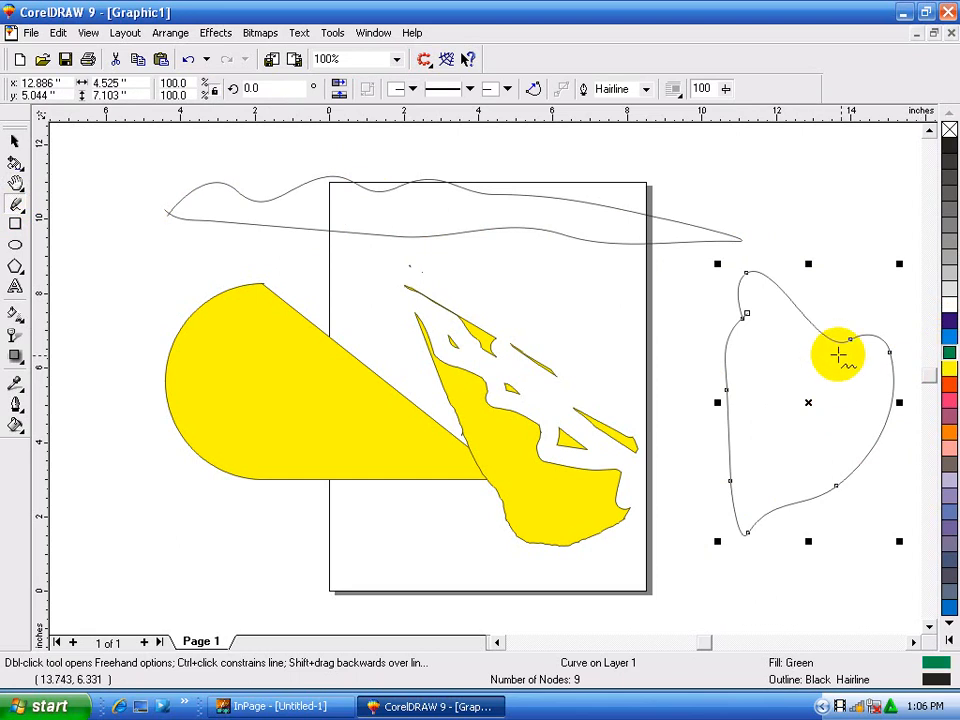
Step: Close the green-filled freehand outline by joining its two open end nodes with the Shape tool
scroll(768, 318, "up", 3)
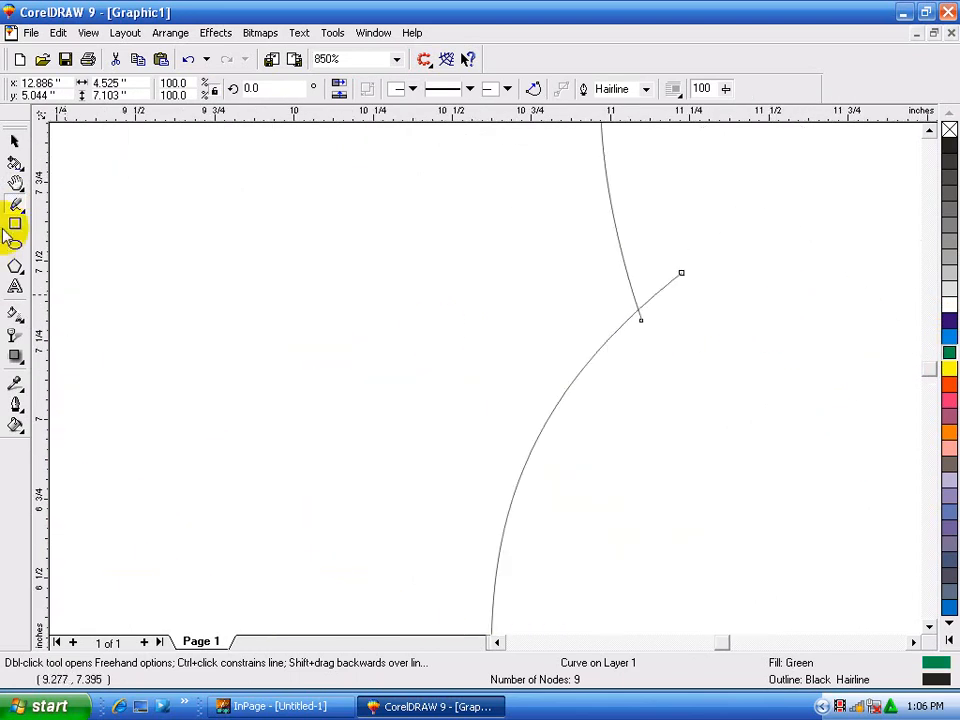
left_click(15, 165)
left_click(43, 167)
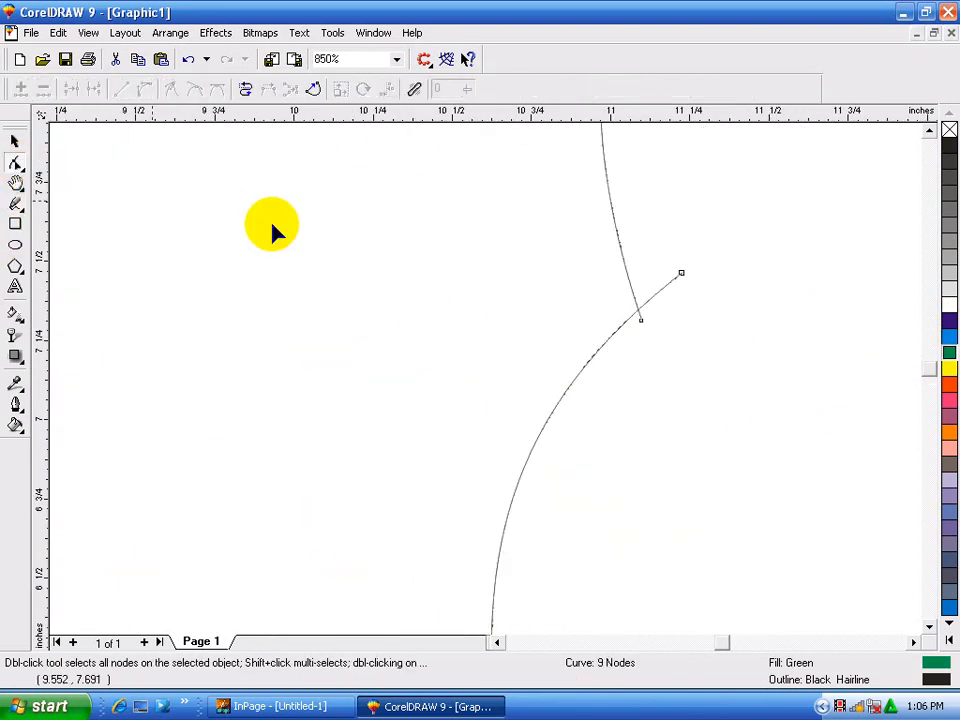
left_click_drag(642, 318, 686, 274)
key("F3")
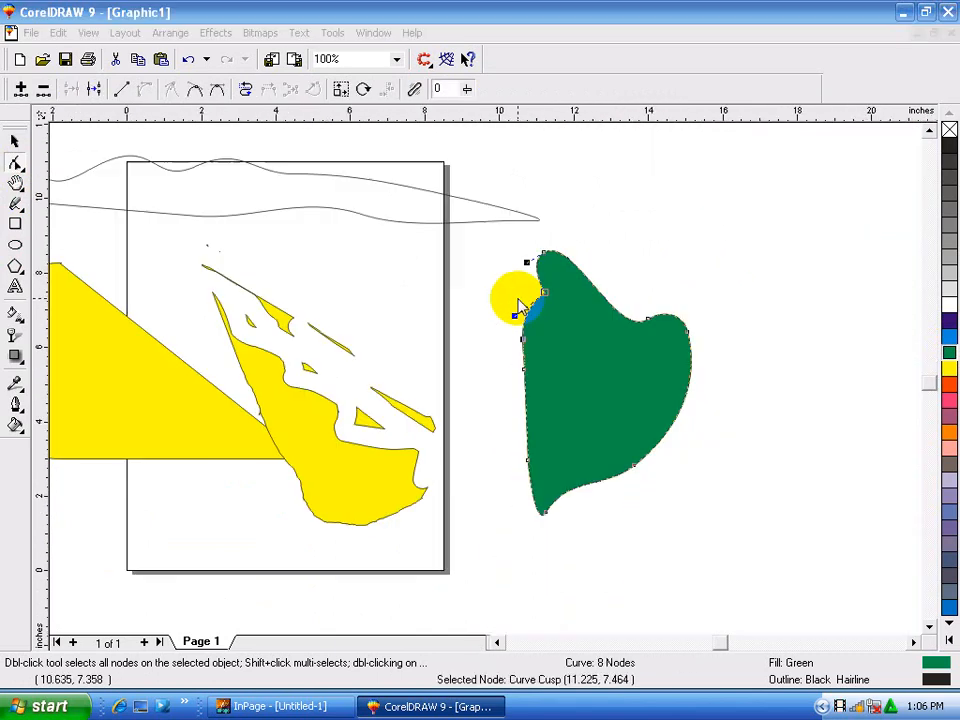
key("F3")
left_click(481, 380)
scroll(467, 364, "up", 5)
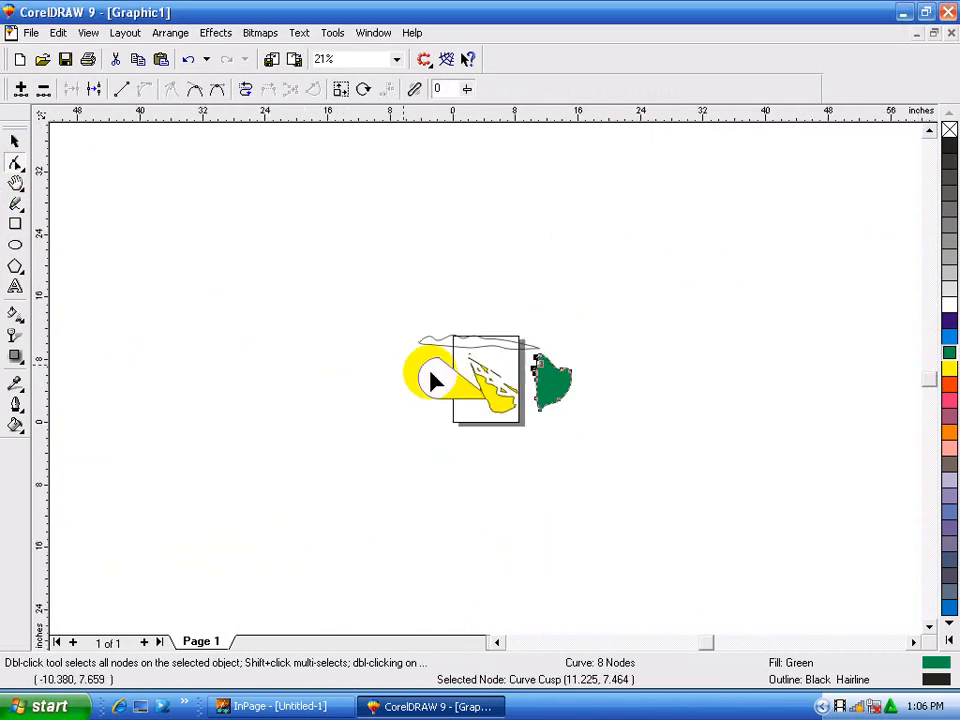
scroll(528, 371, "up", 3)
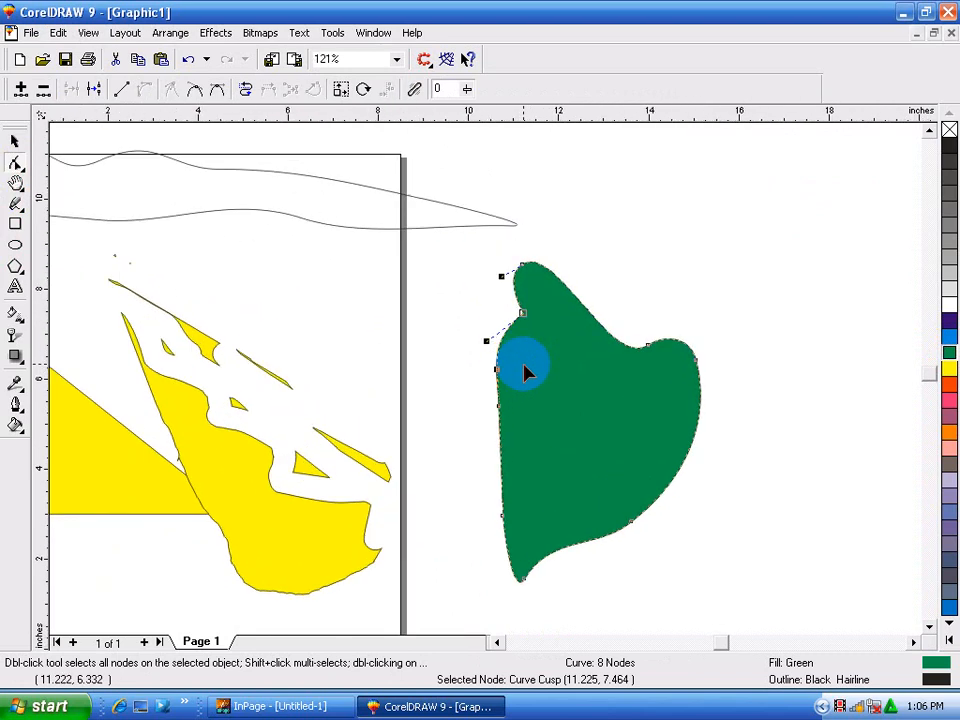
Step: Draw an open wavy freehand curve about 9.3 by 1.4 inches that loops back across the top of the green shape
left_click(16, 204)
left_click(17, 207)
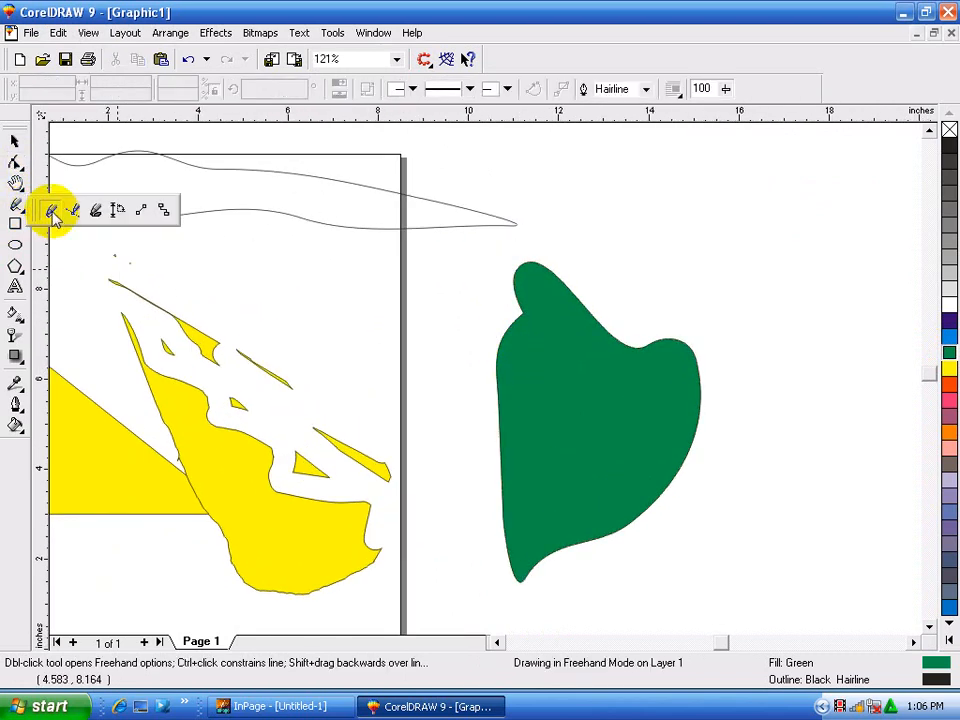
left_click(55, 218)
mouse_move(328, 275)
left_mouse_down()
mouse_move(497, 266)
mouse_move(746, 289)
mouse_move(654, 268)
mouse_move(356, 252)
mouse_move(360, 278)
left_mouse_up()
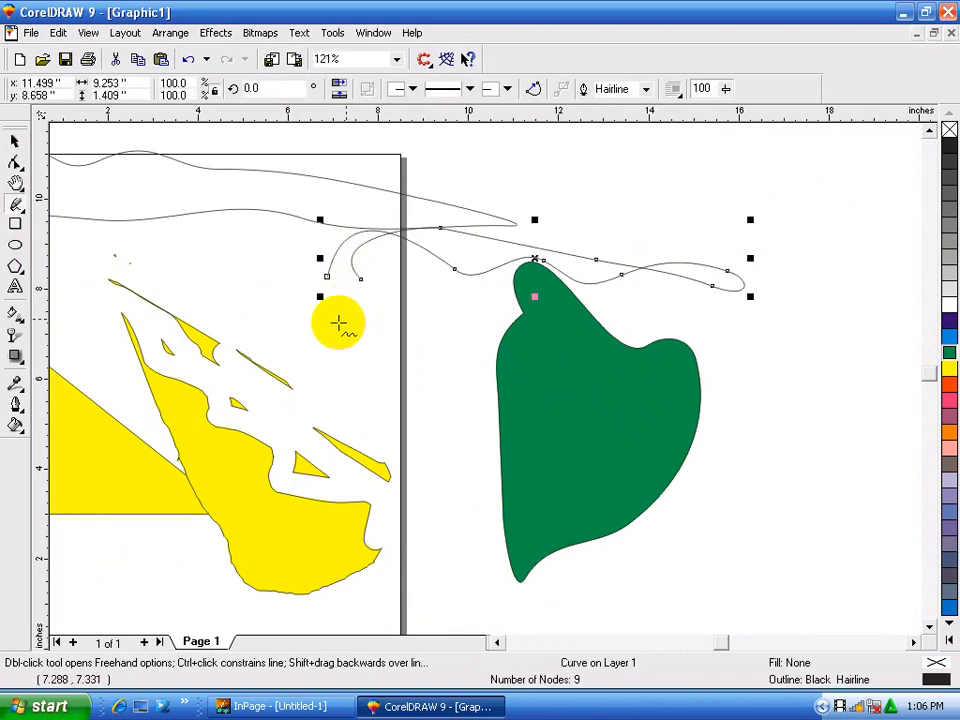
Step: Draw a closed five-pointed star about 2.5 by 2.1 inches beside the green shape with the Bezier tool, and fill it red
left_click(22, 210)
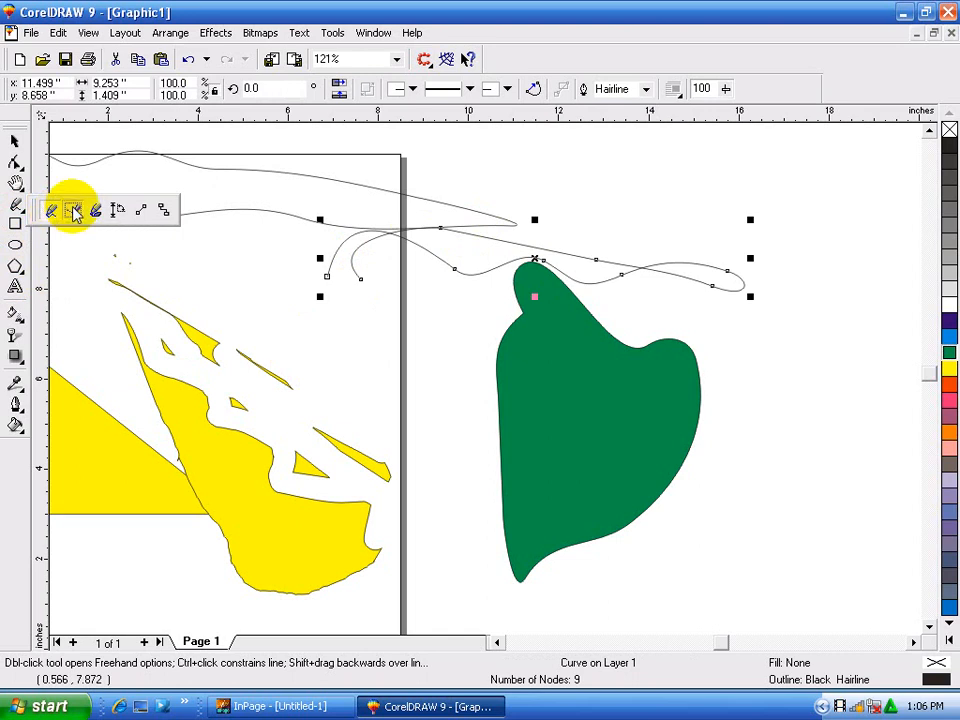
left_click(75, 212)
scroll(905, 470, "up", 2)
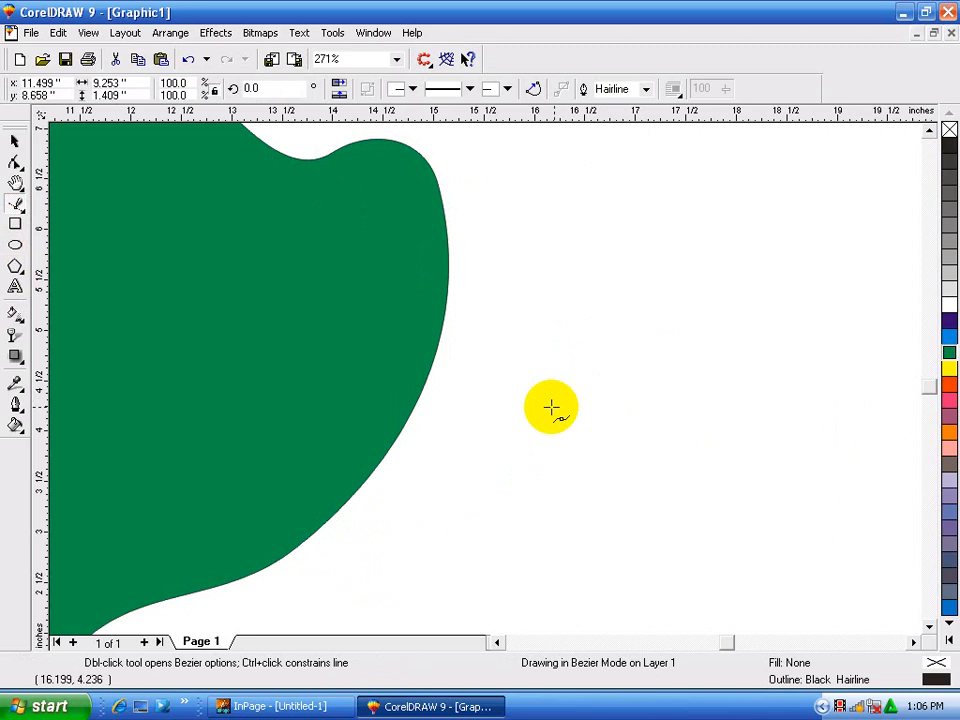
left_click_drag(551, 407, 563, 374)
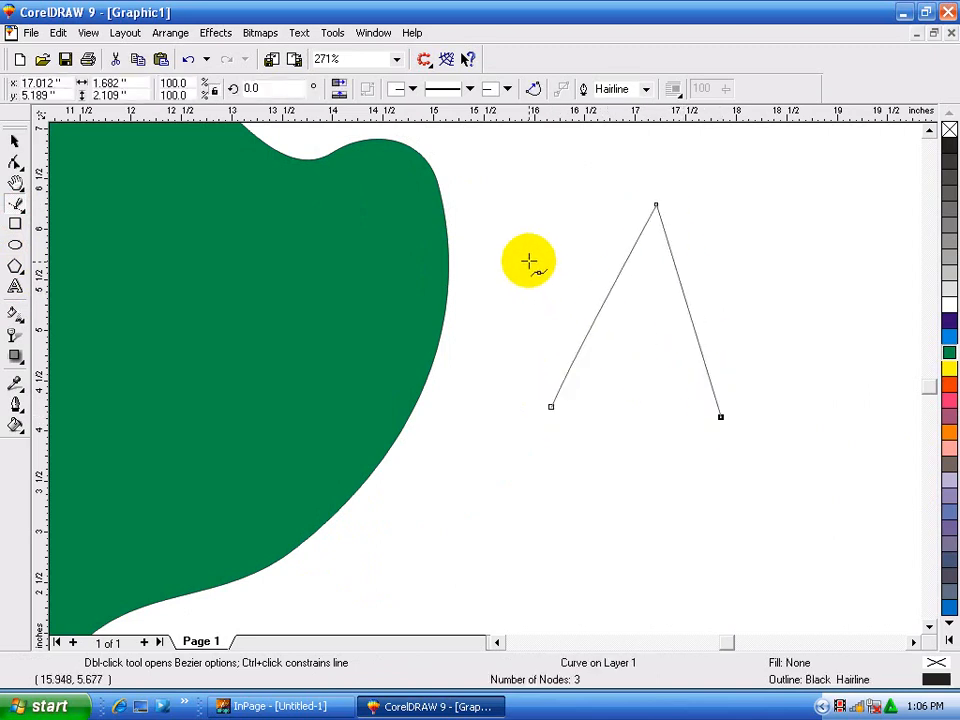
left_click(528, 261)
left_click(779, 267)
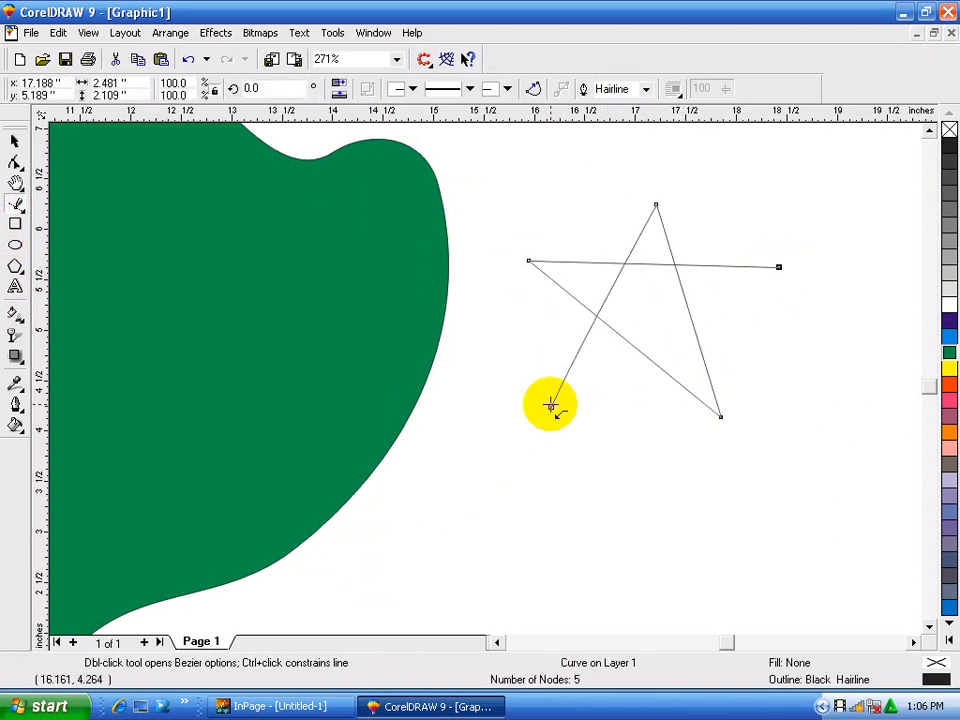
left_click(550, 405)
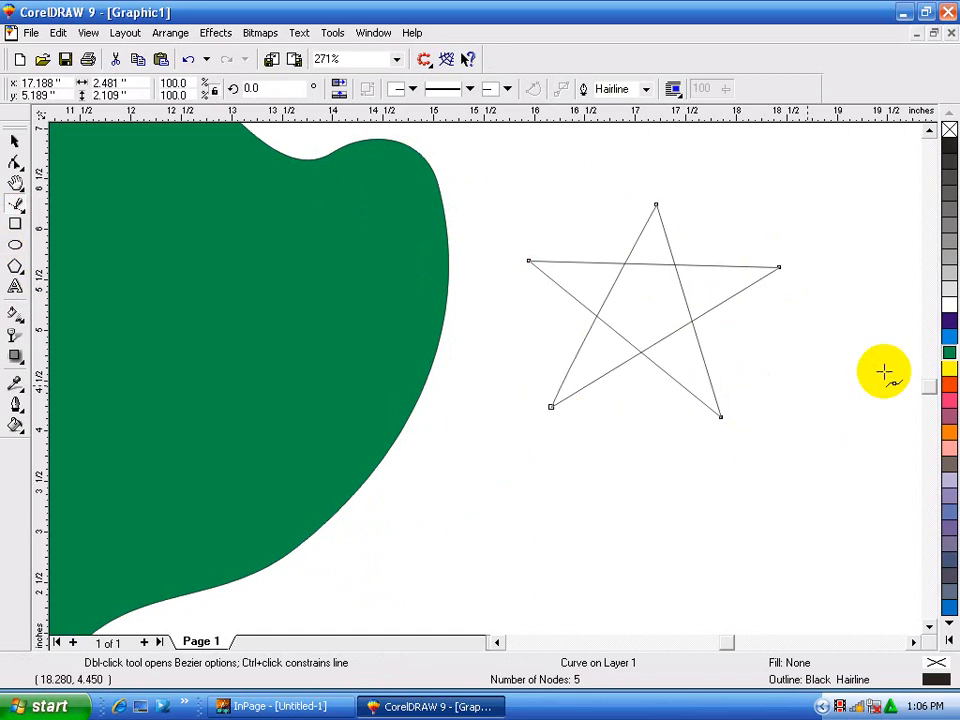
left_click(948, 384)
Step: Draw a closed straight-sided Bezier outline about 3.7 by 3.8 inches around the star, with a notch below it
left_click(630, 476)
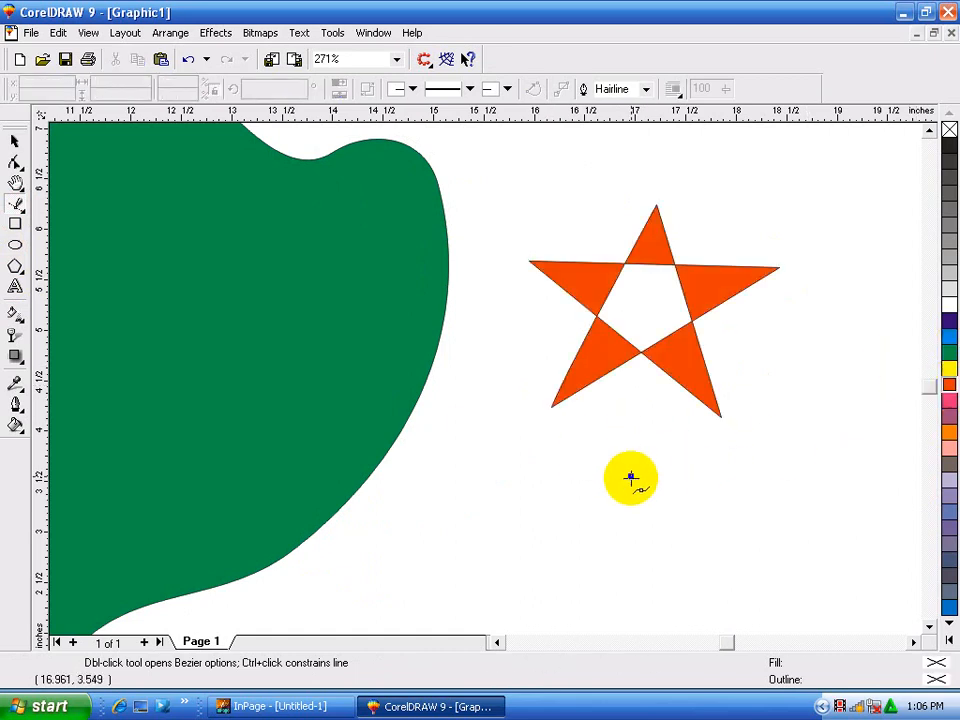
left_click(720, 461)
left_click(694, 529)
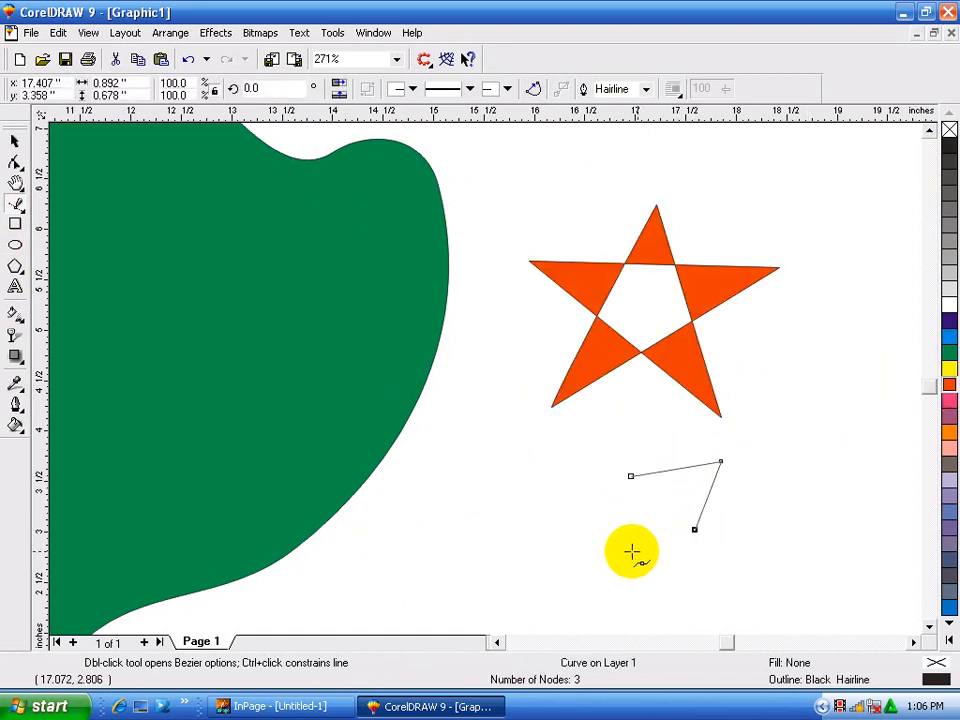
left_click(604, 543)
left_click(502, 506)
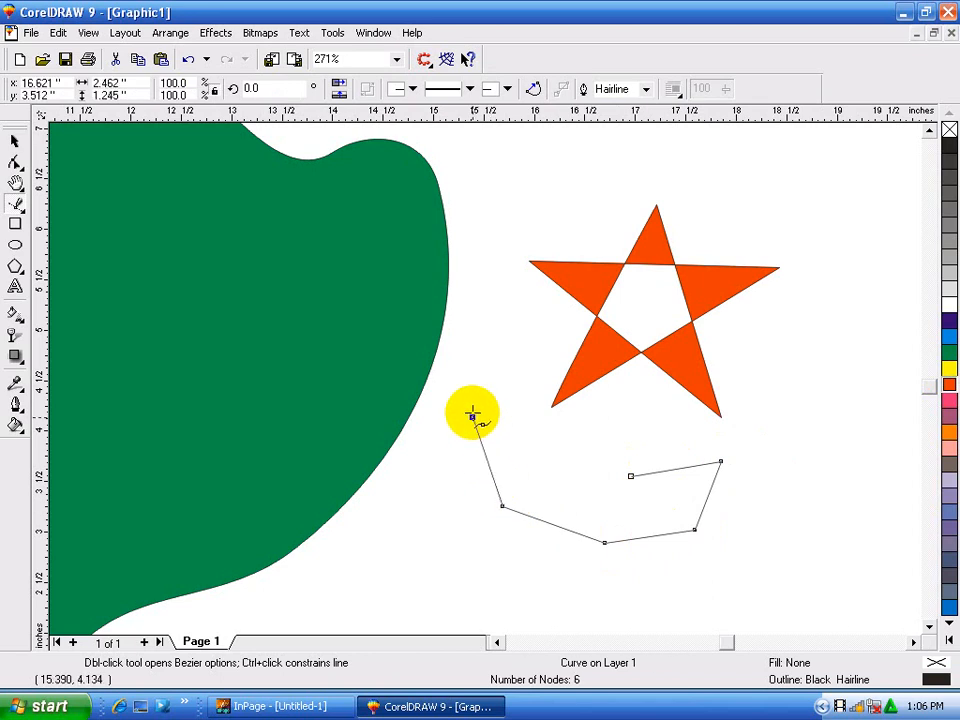
left_click(472, 281)
left_click(502, 187)
left_click(556, 160)
left_click(678, 156)
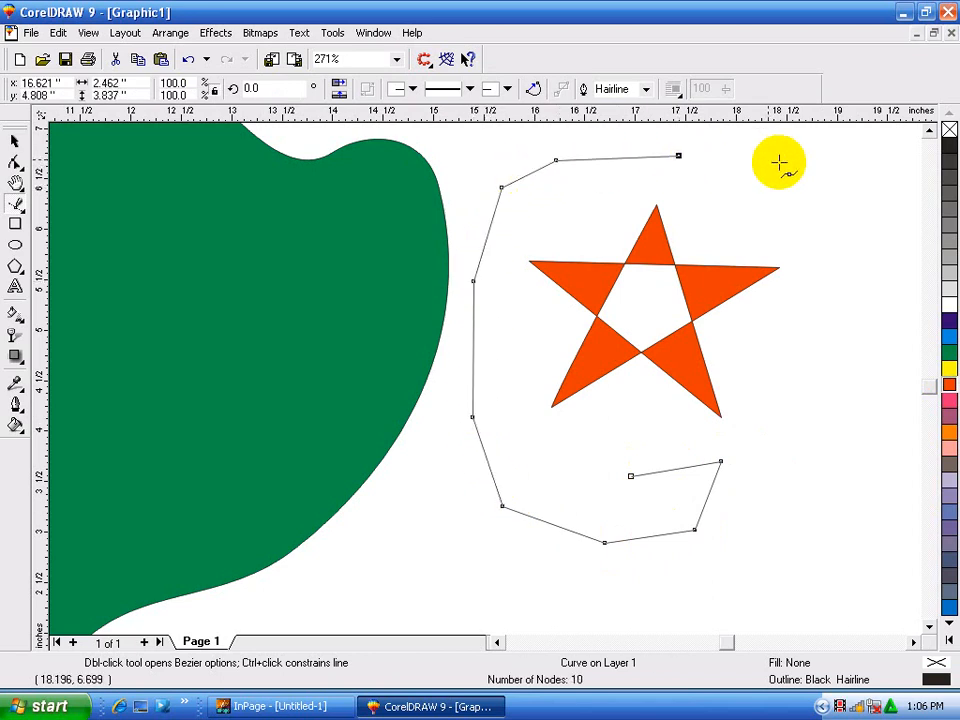
left_click(842, 238)
left_click(849, 347)
left_click(822, 446)
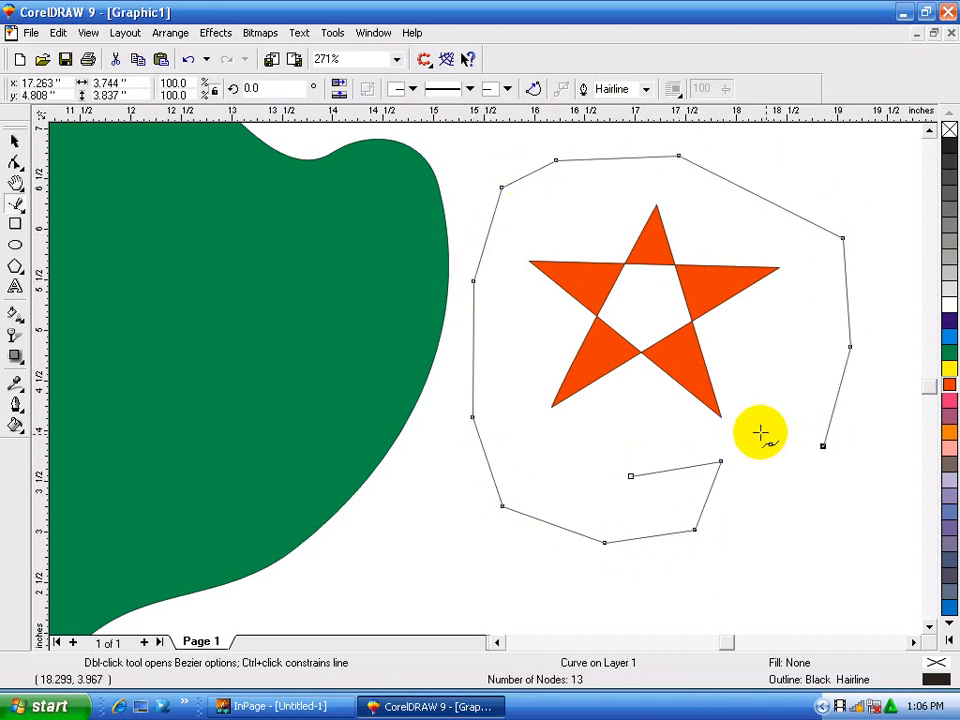
left_click(754, 428)
left_click(629, 436)
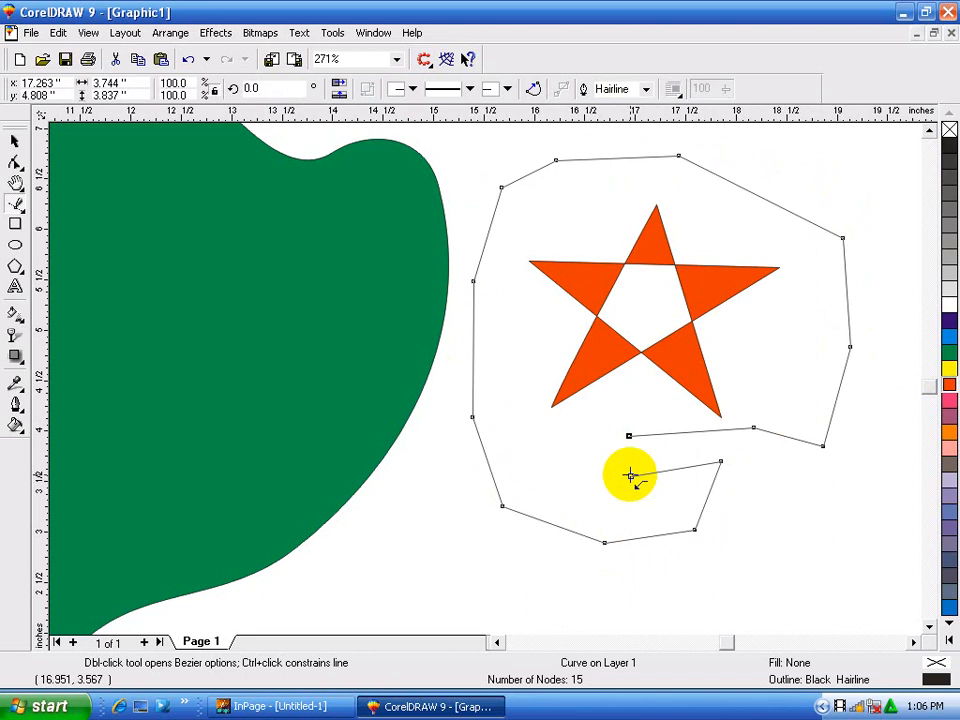
left_click(630, 476)
left_click(589, 297)
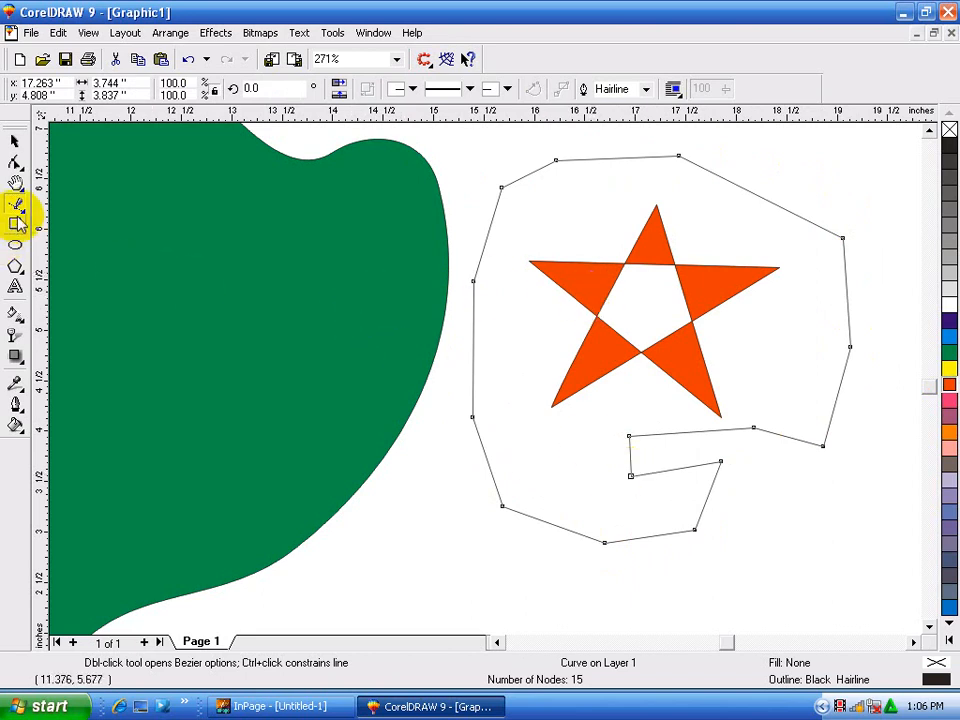
Step: Draw a long wavy Artistic Media preset stroke 1.0 inch wide below the star, and fill it red
left_click_drag(19, 212, 100, 214)
scroll(238, 314, "down", 3)
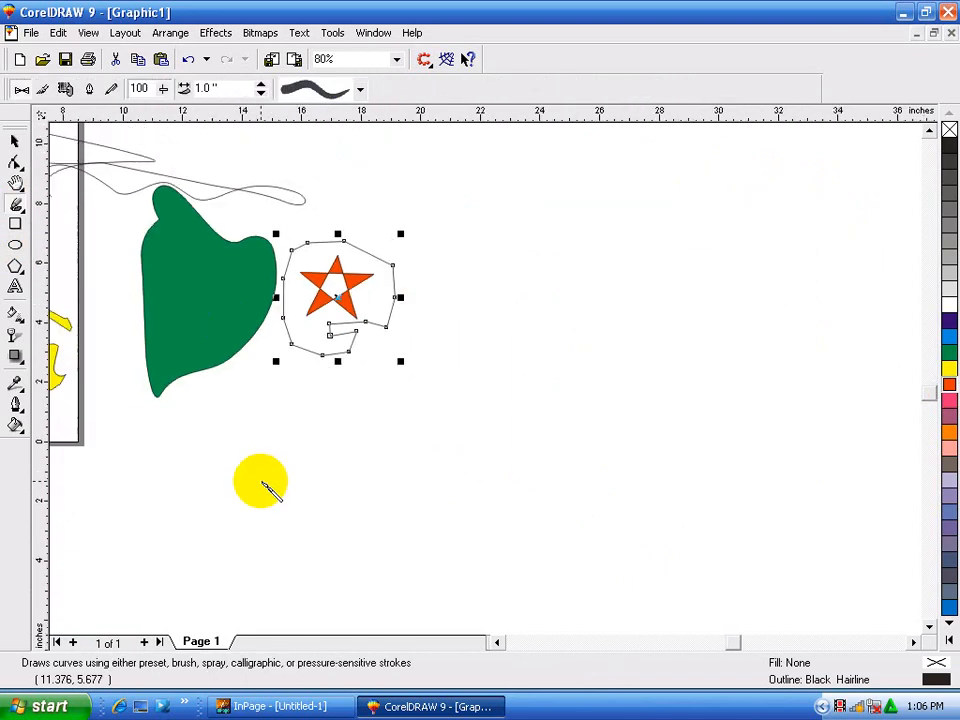
mouse_move(262, 487)
left_mouse_down()
mouse_move(384, 444)
mouse_move(676, 415)
mouse_move(772, 370)
left_mouse_up()
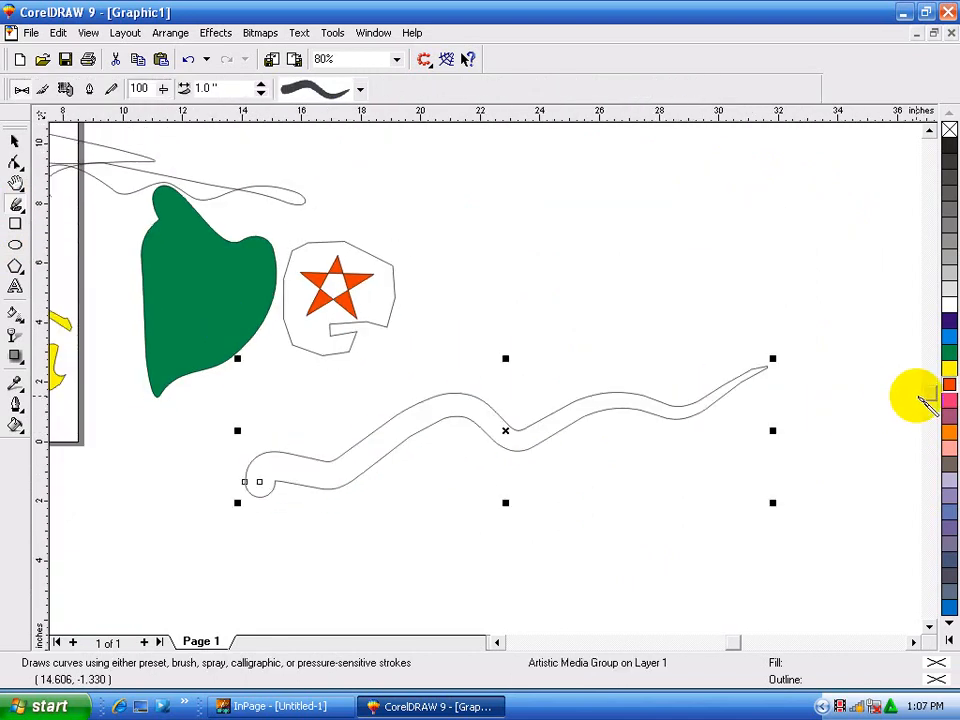
left_click(948, 389)
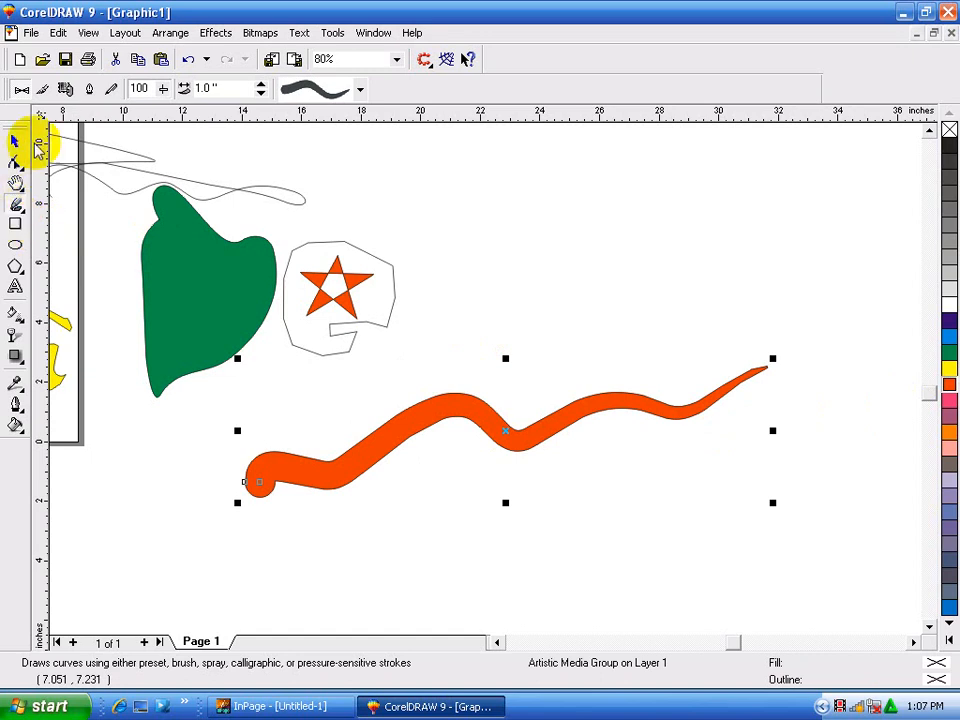
Step: Paint a wavy Artistic Media brush stroke above the star, and change its brush pattern to the blue dry-brush one
left_click(65, 89)
mouse_move(220, 190)
left_mouse_down()
mouse_move(250, 187)
mouse_move(700, 282)
left_mouse_up()
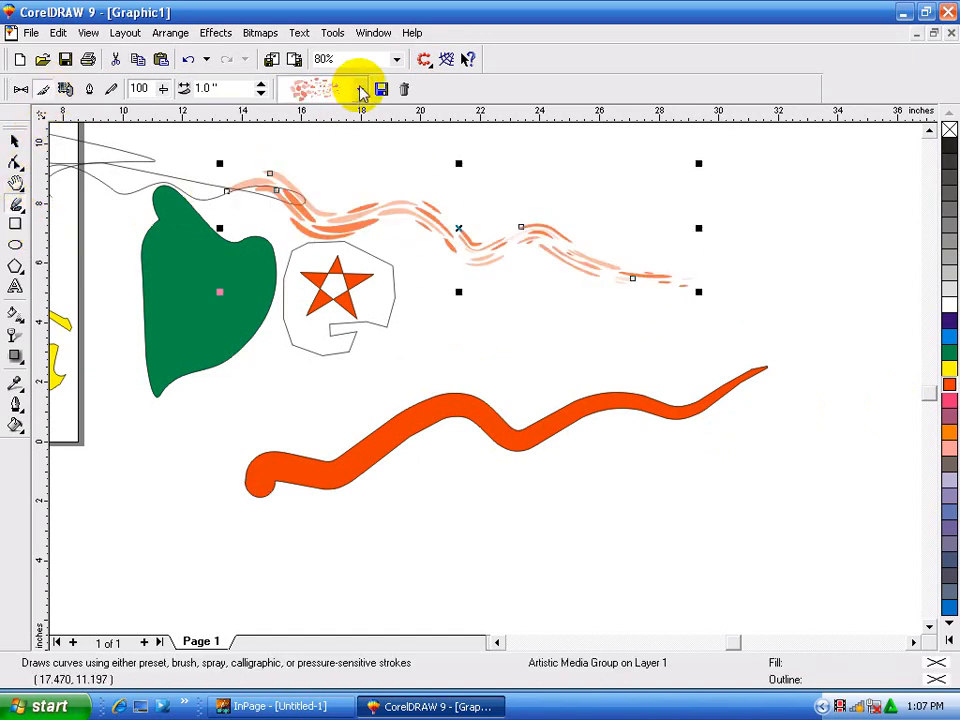
left_click(363, 92)
left_click(328, 296)
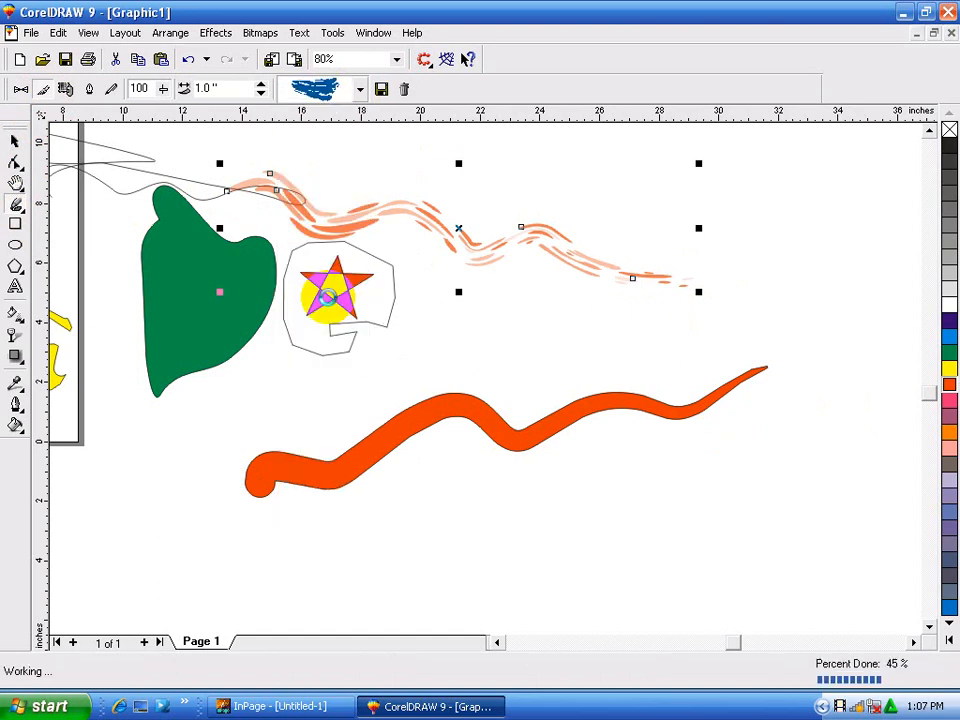
Step: Paint two more wavy blue brush strokes below the first, and change the lowest one's pattern to the shiny dark blue oval
mouse_move(338, 328)
left_mouse_down()
mouse_move(390, 310)
mouse_move(471, 346)
mouse_move(754, 346)
mouse_move(815, 312)
left_mouse_up()
mouse_move(765, 460)
left_mouse_down()
mouse_move(583, 419)
mouse_move(440, 404)
mouse_move(280, 405)
left_mouse_up()
left_click(361, 90)
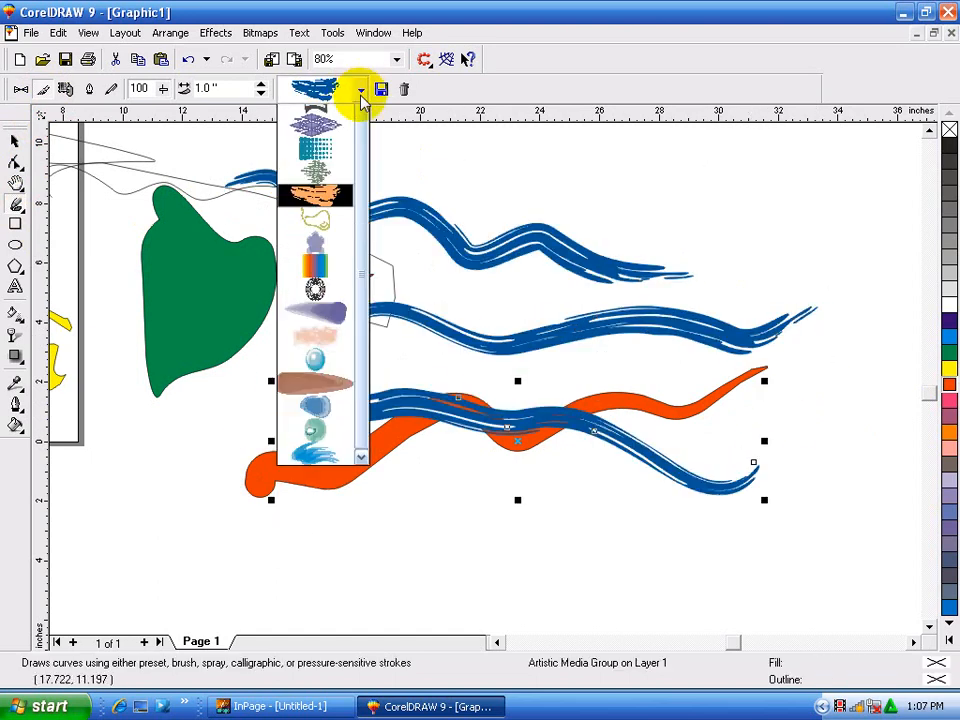
scroll(354, 182, "down", 3)
left_click(343, 156)
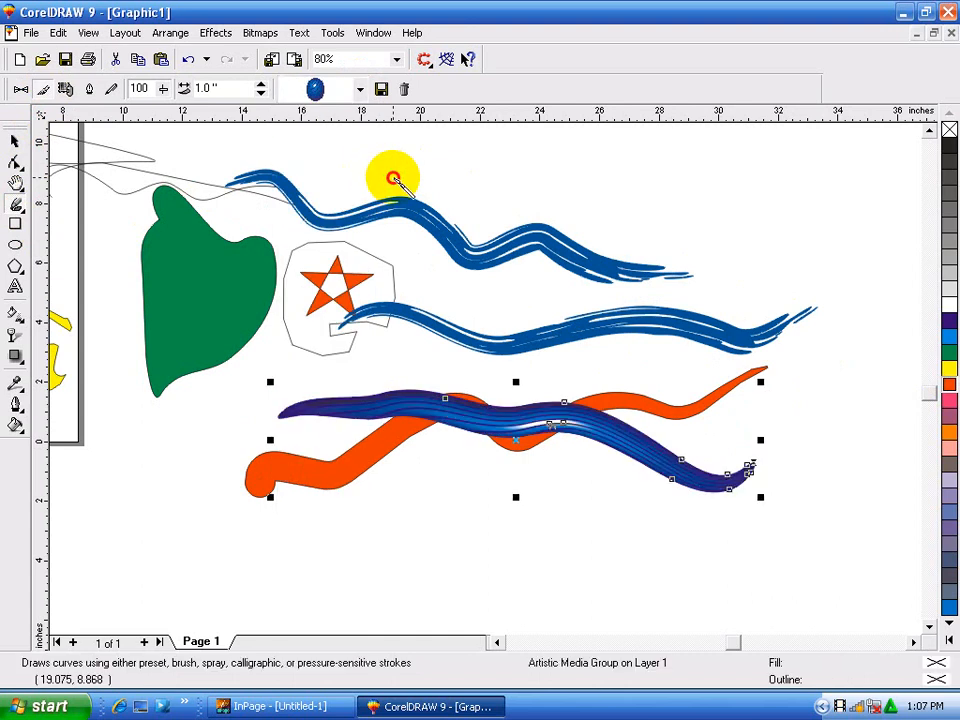
Step: Paint a wavy brush stroke above the blue ones, and change its pattern to the rainbow stripes
mouse_move(393, 178)
left_mouse_down()
mouse_move(462, 168)
mouse_move(665, 188)
mouse_move(830, 250)
left_mouse_up()
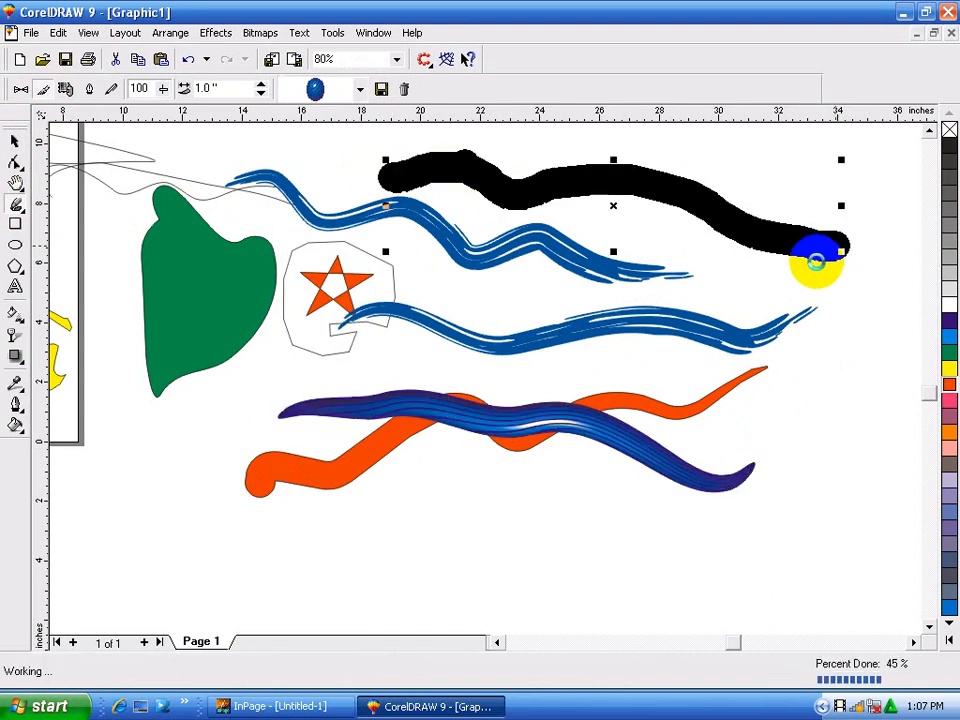
left_click(361, 90)
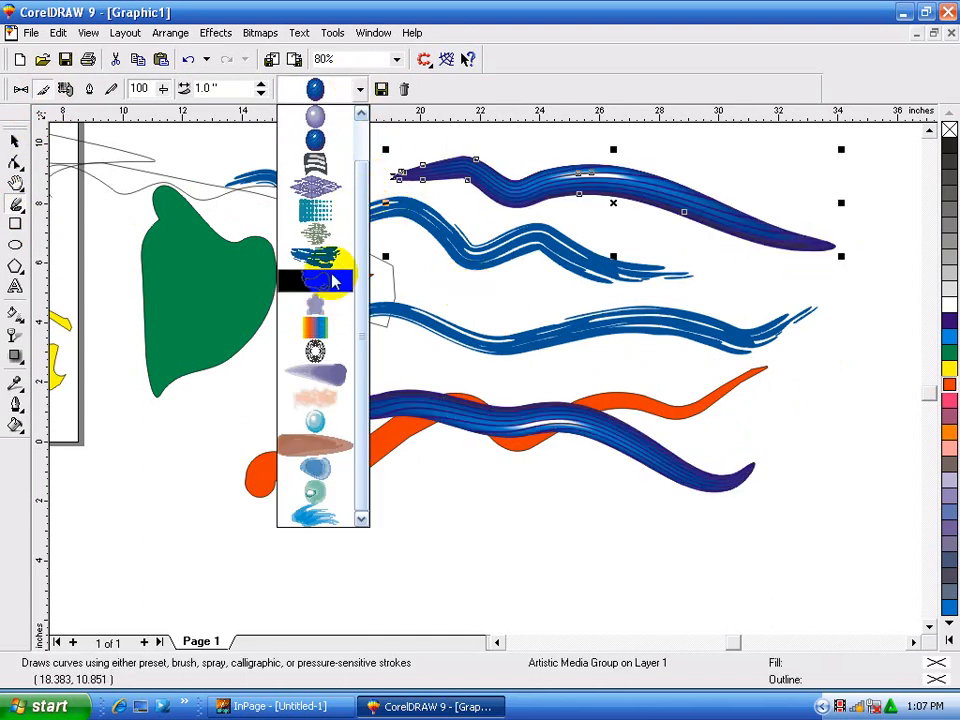
left_click(311, 341)
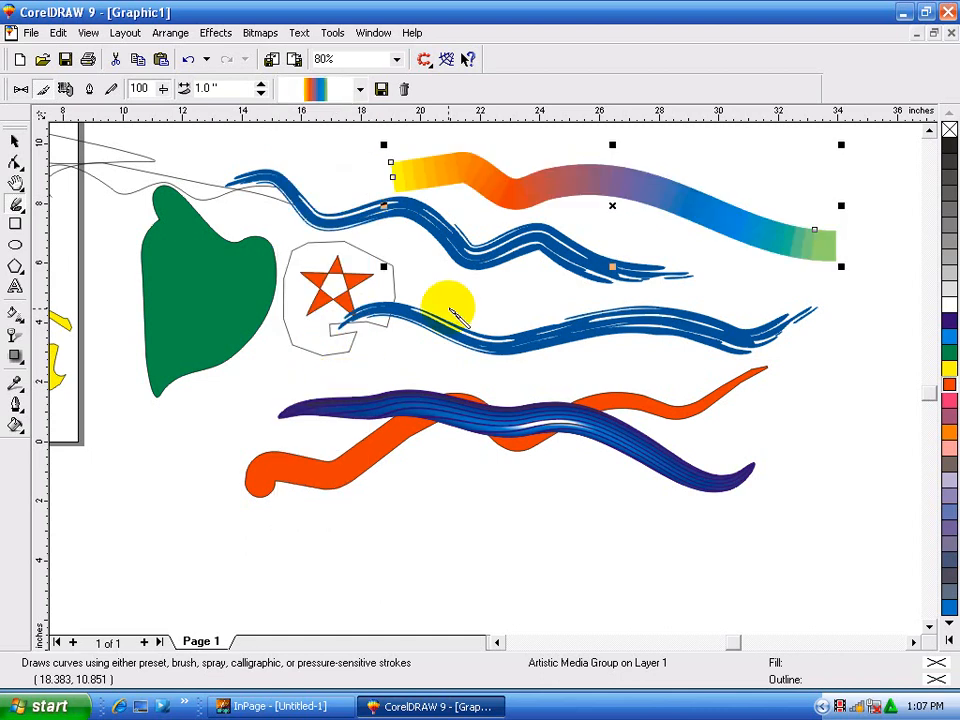
Step: Add a vertical dimension line for the thickness of the rainbow stroke's green end, with its text placed below the stroke
left_click(22, 208)
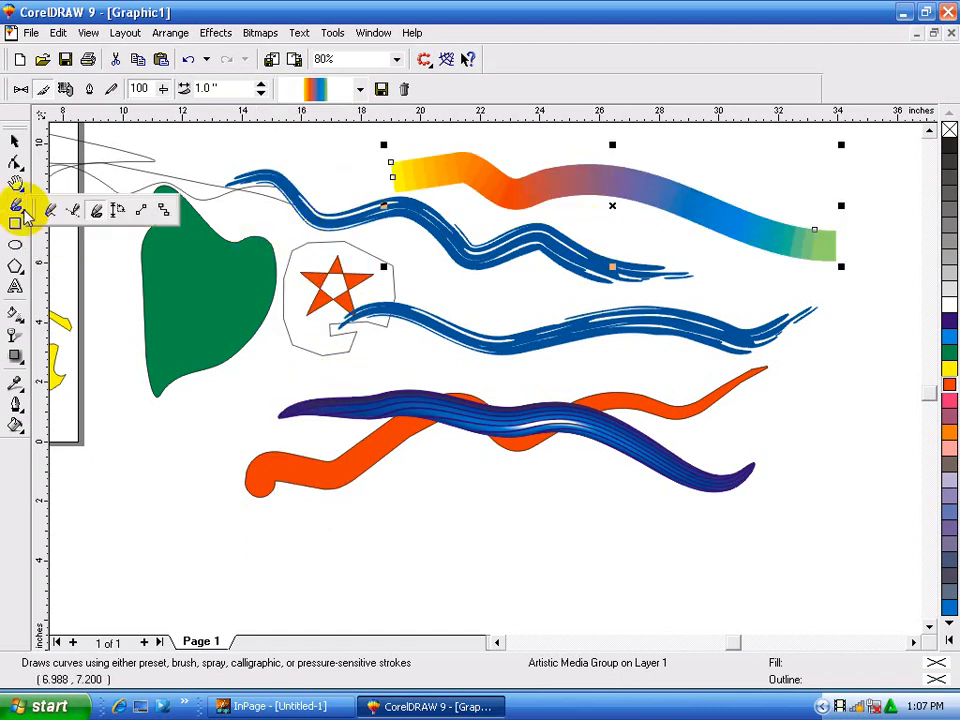
left_click(118, 214)
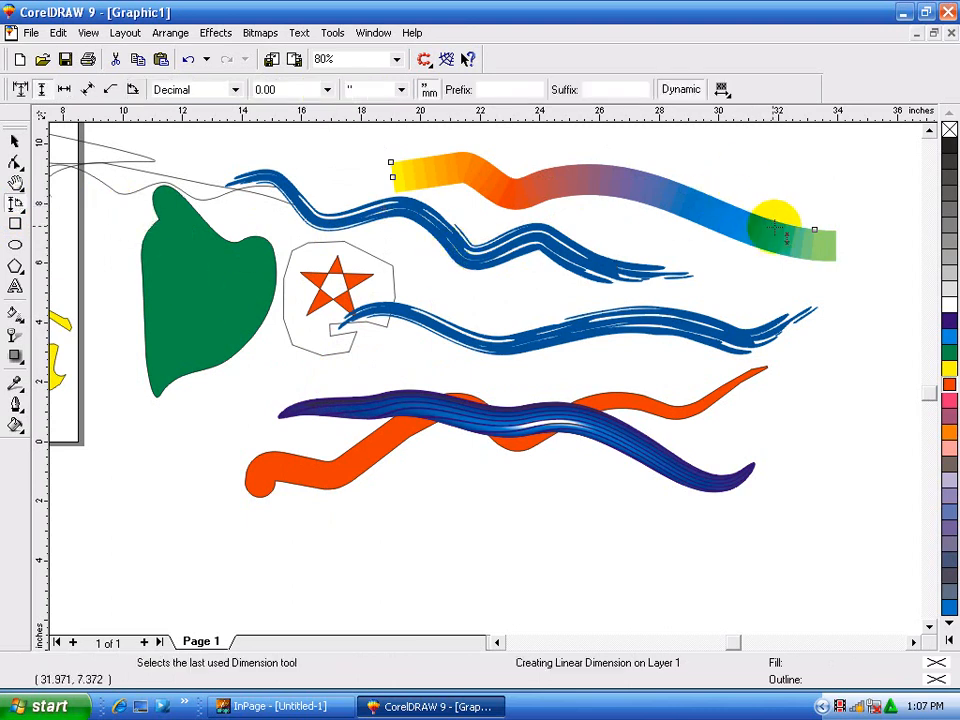
scroll(785, 235, "up", 1)
scroll(785, 235, "up", 2)
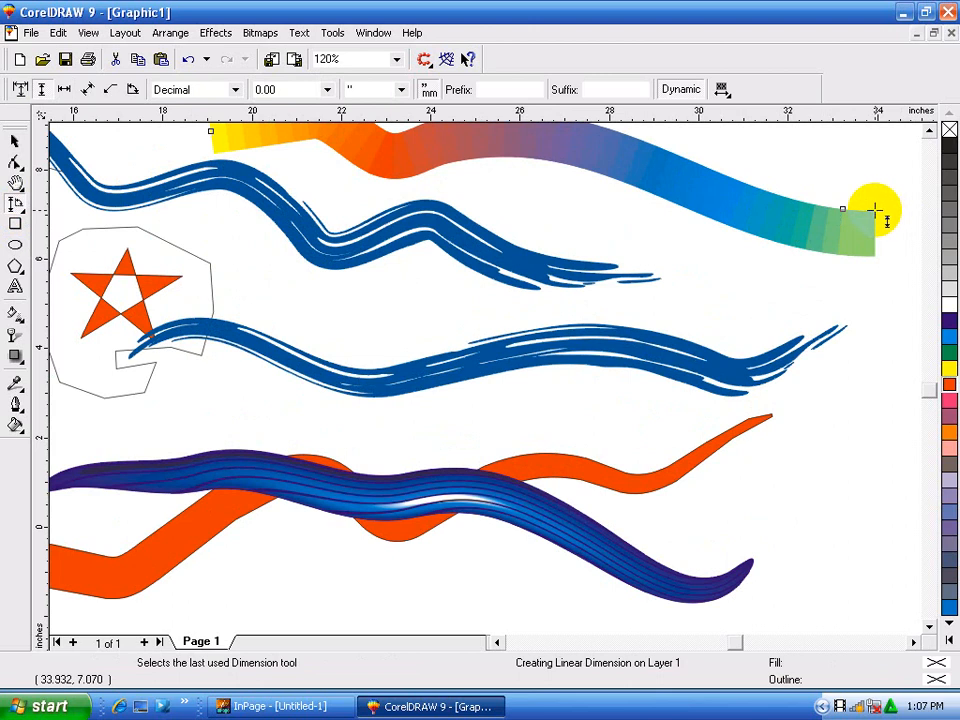
left_click_drag(875, 209, 872, 258)
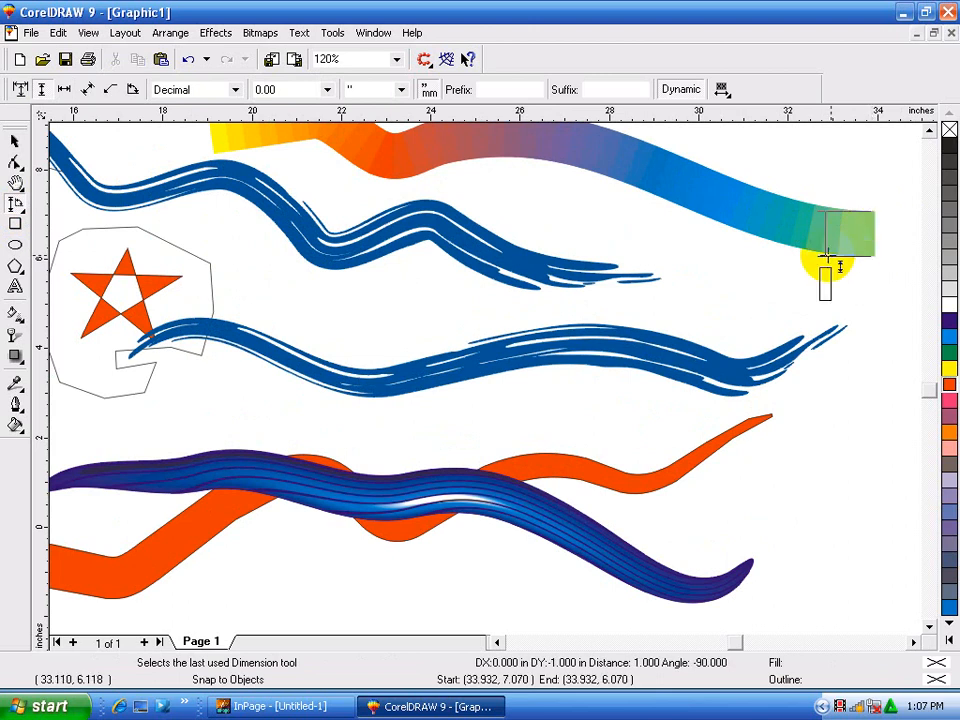
scroll(690, 300, "up", 2)
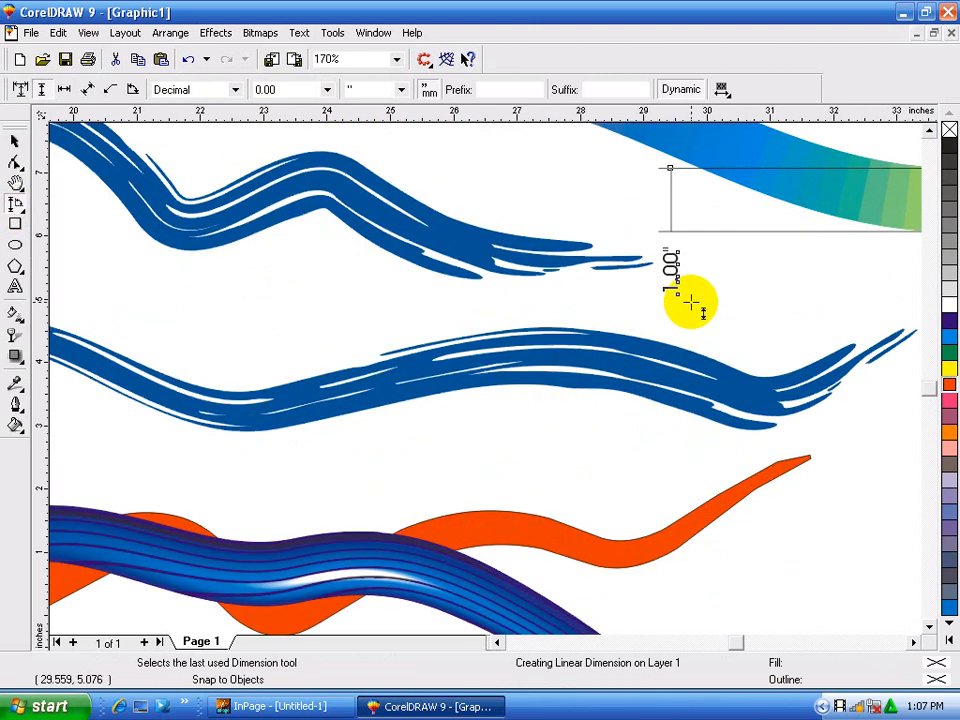
left_click(690, 300)
left_click(13, 143)
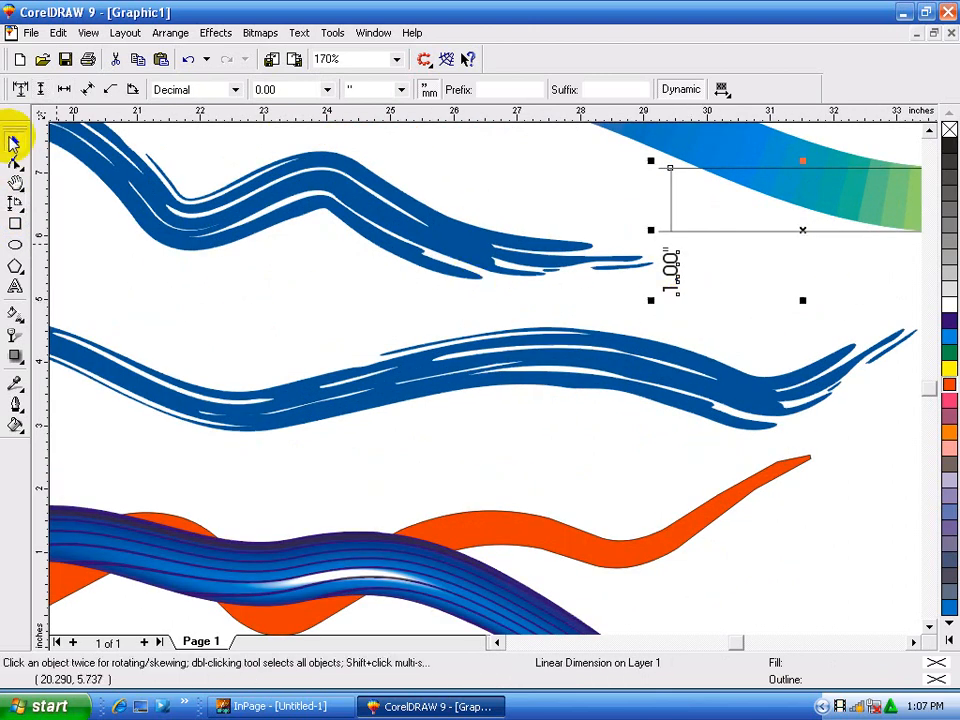
Step: Draw a horizontal straight connector line about 5.56 inches long between the two blue dry-brush strokes
left_click(800, 382)
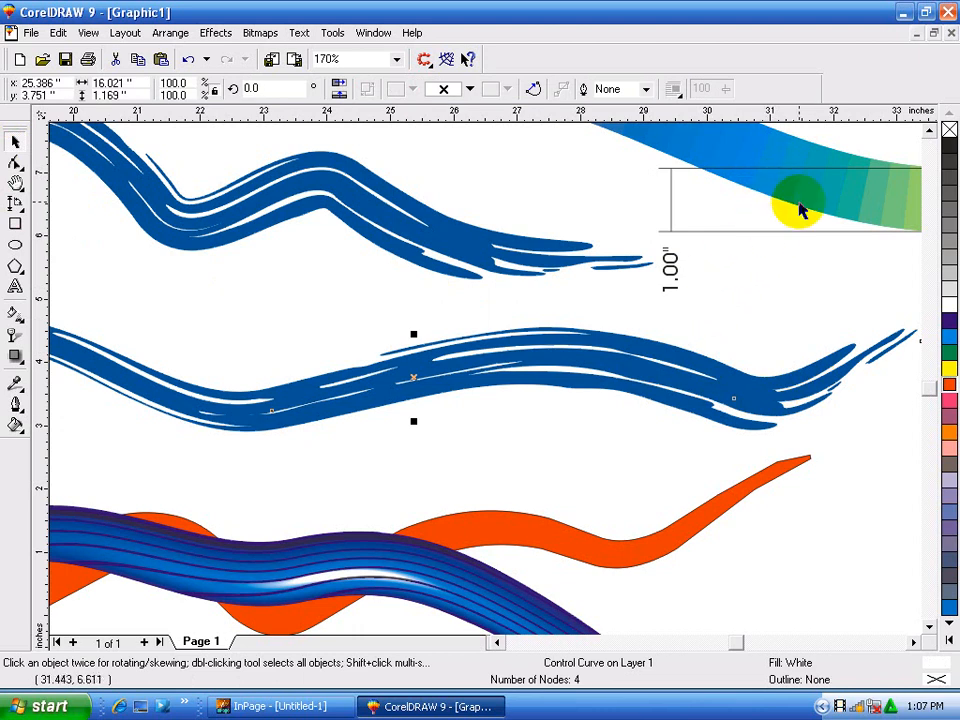
scroll(800, 210, "down", 2)
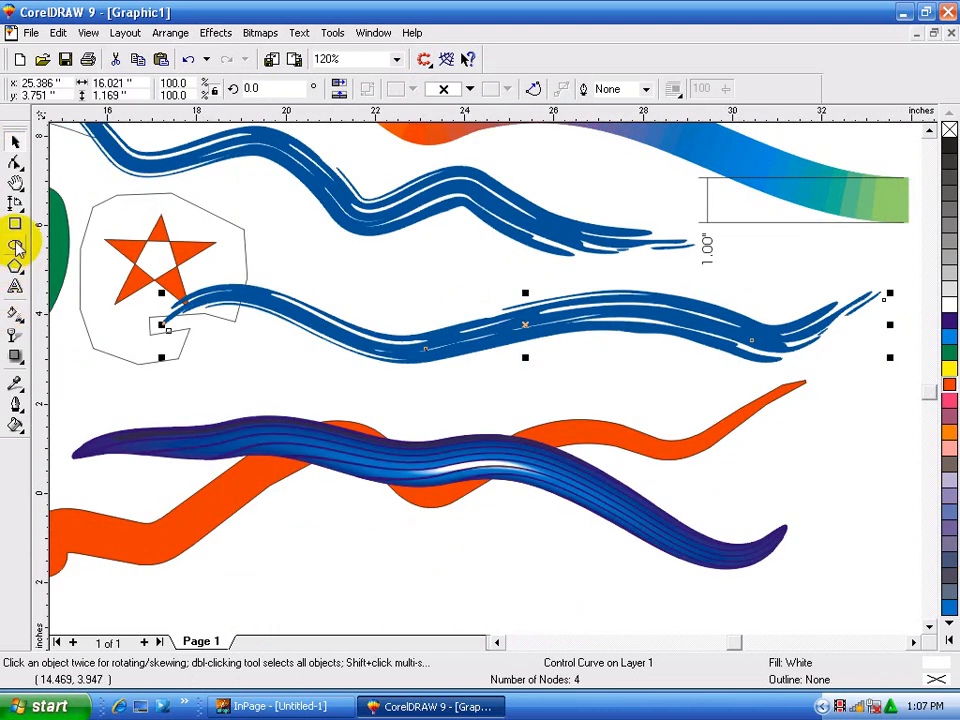
left_click(18, 206)
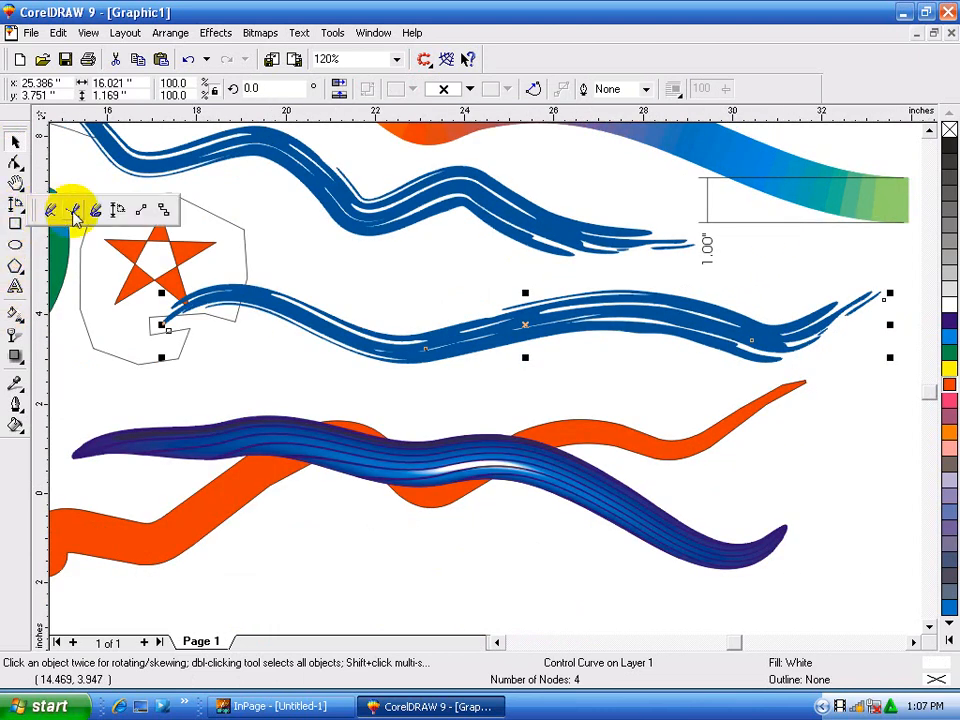
left_click(142, 213)
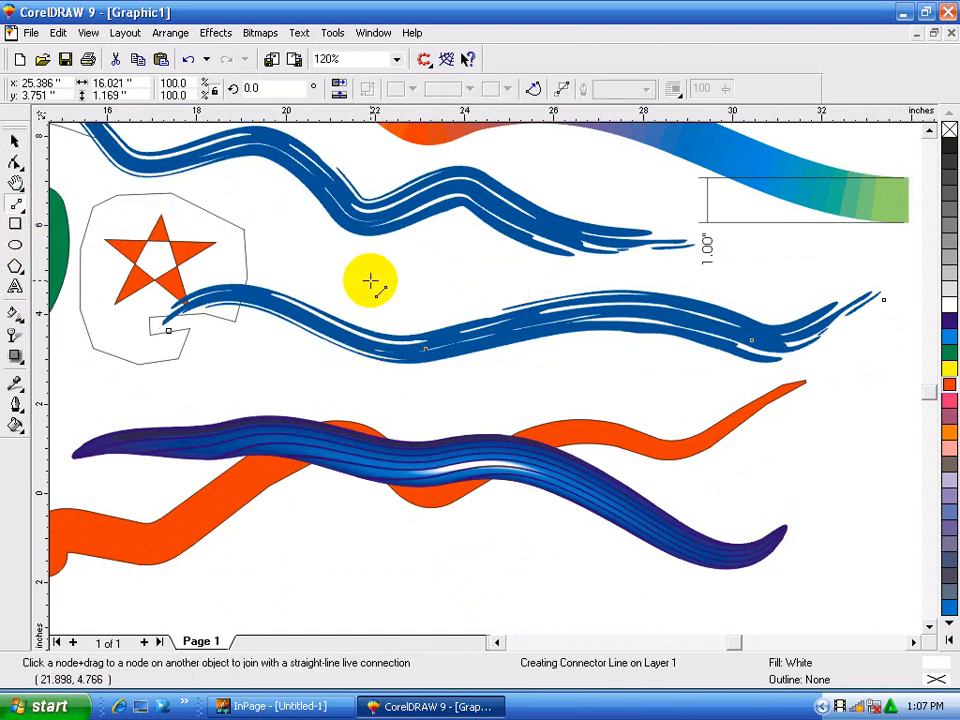
left_click_drag(357, 282, 605, 280)
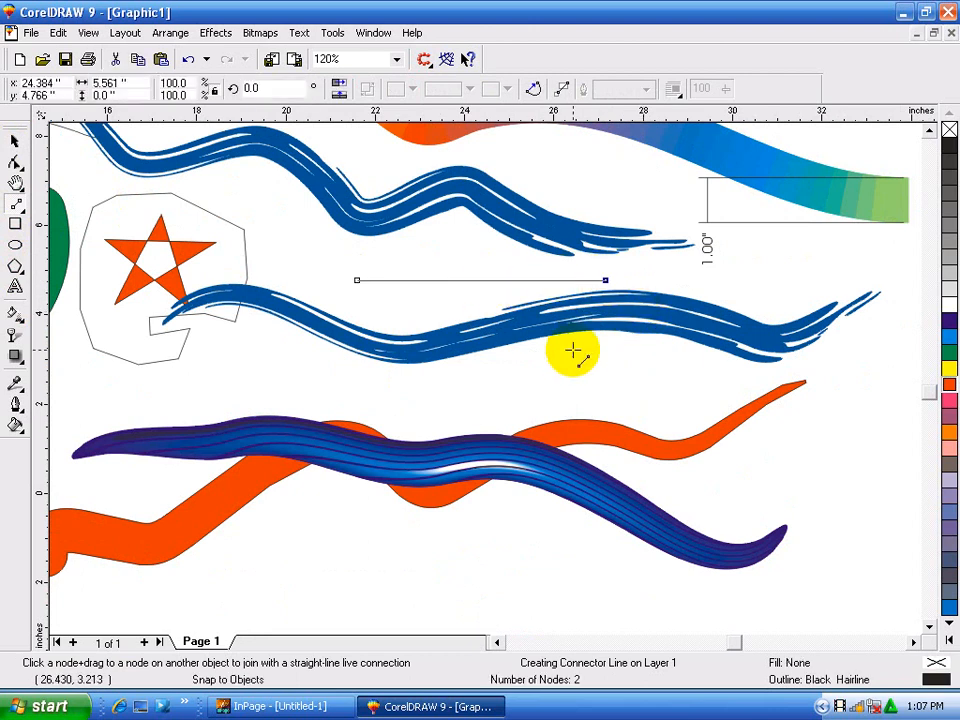
Step: Draw a stepped Interactive Connector line from the straight line's starting node to below the striped blue stroke, and extend its end to that stroke's tip
left_click(18, 207)
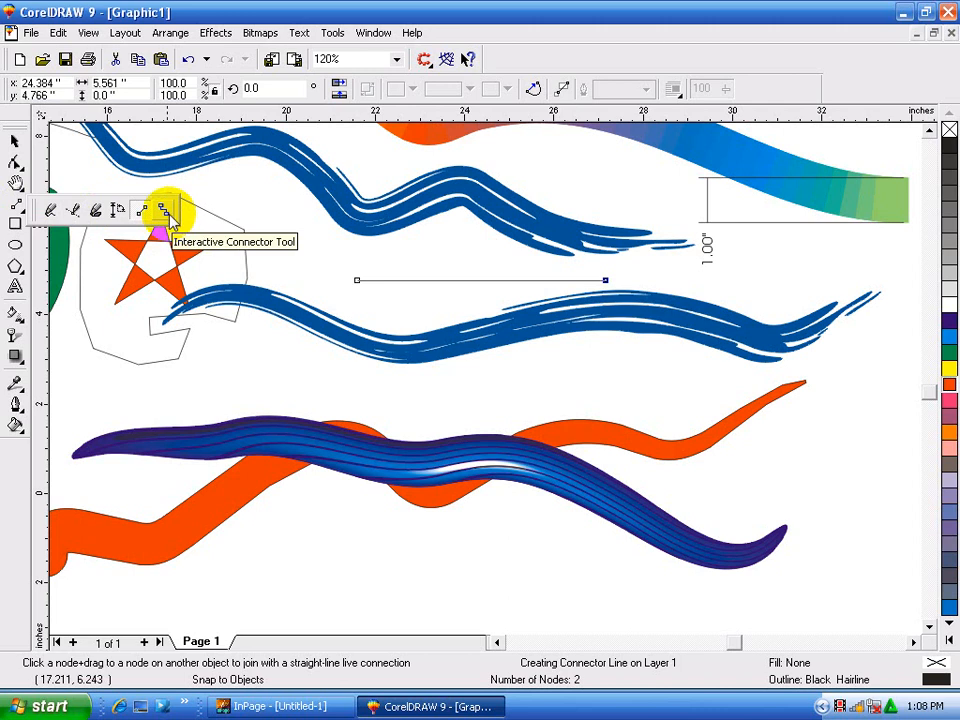
left_click(165, 215)
mouse_move(355, 288)
left_mouse_down()
mouse_move(381, 399)
mouse_move(637, 541)
mouse_move(716, 560)
mouse_move(441, 540)
mouse_move(165, 460)
mouse_move(534, 580)
left_mouse_up()
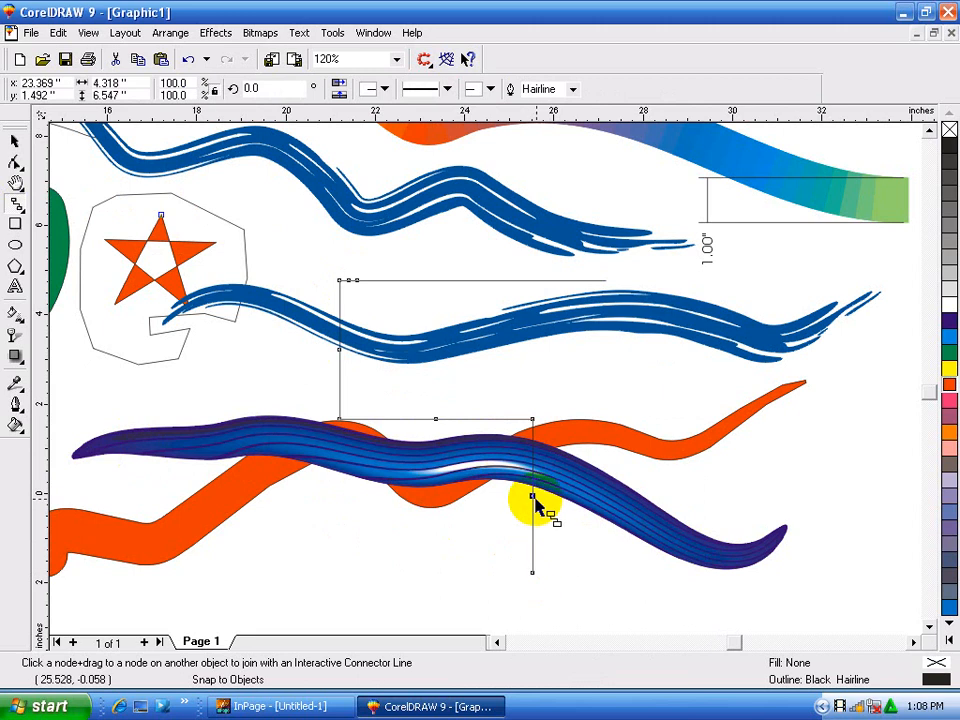
left_click_drag(535, 505, 786, 467)
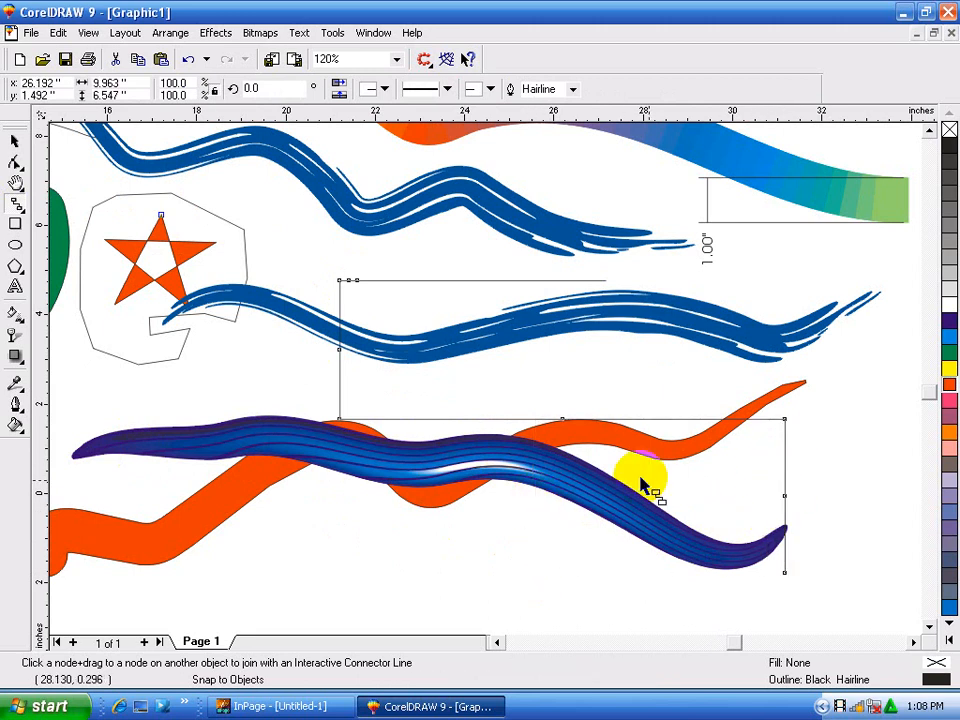
Step: Draw a rectangle about 8.7 by 4.1 inches over the blue brush strokes and fill it yellow
left_click(15, 204)
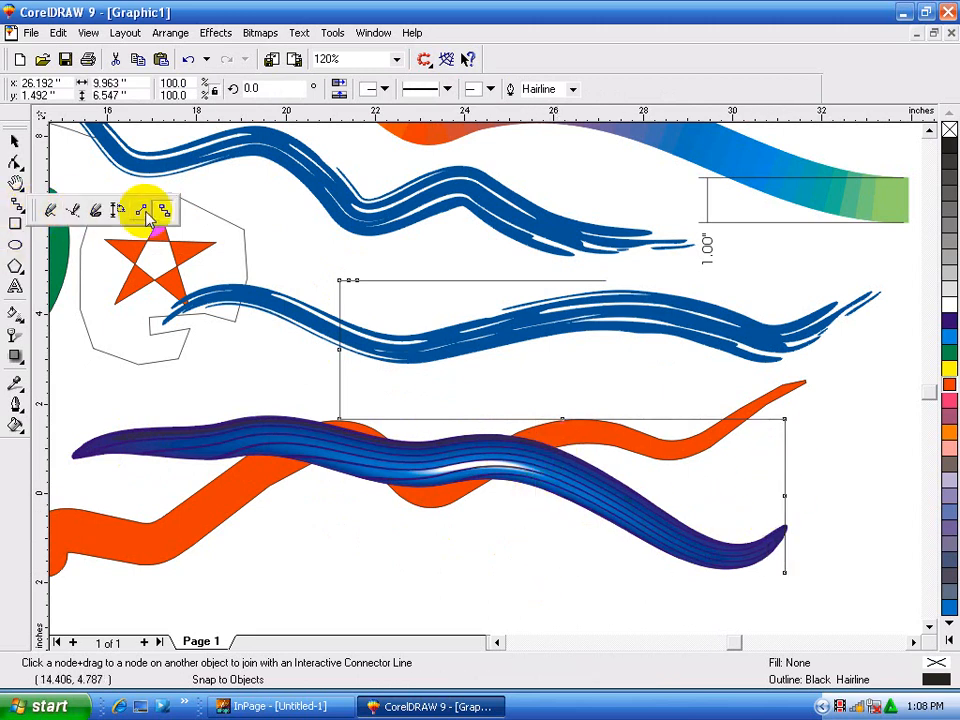
left_click(15, 225)
mouse_move(258, 206)
left_mouse_down()
mouse_move(381, 285)
mouse_move(659, 403)
left_mouse_up()
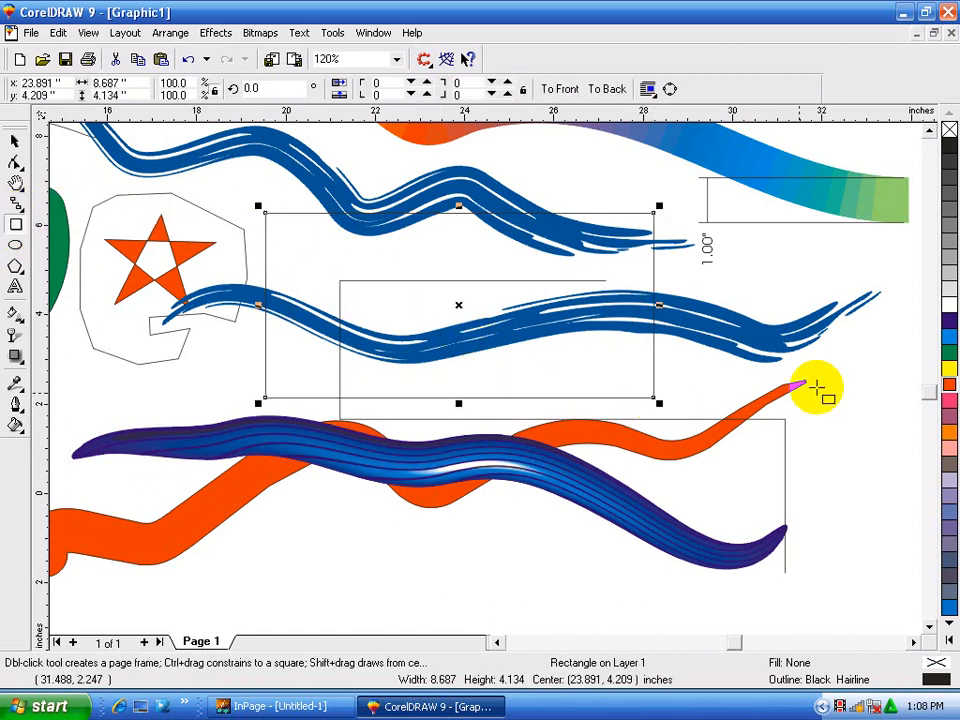
left_click_drag(949, 368, 450, 343)
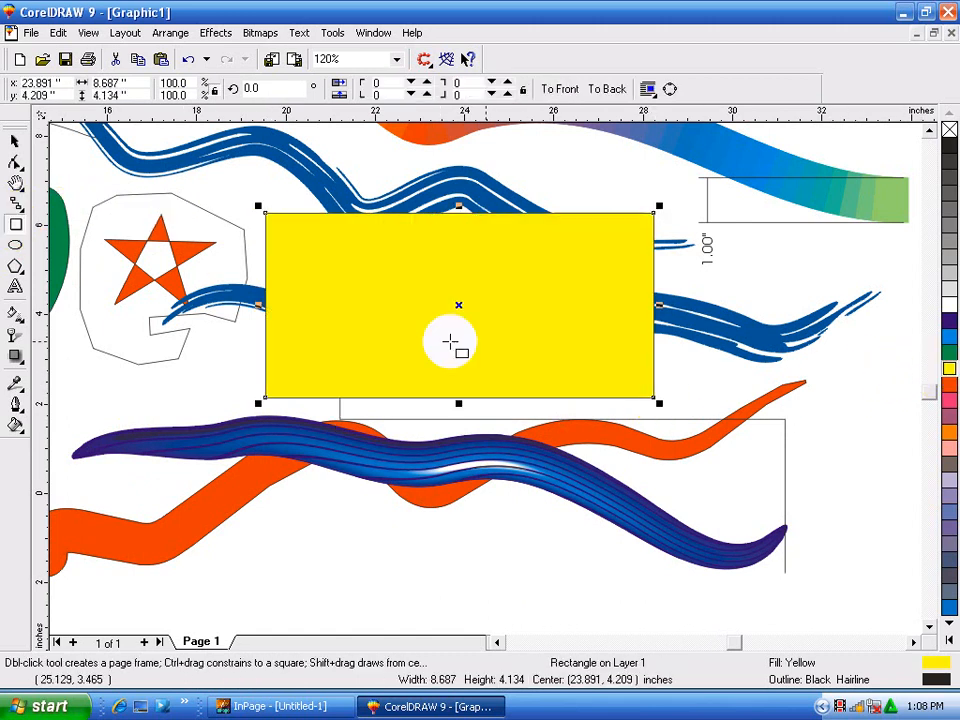
Step: Draw an ellipse about 6.8 by 5.7 inches overlapping the star and the yellow rectangle, and fill it red
left_click(15, 245)
left_click_drag(138, 200, 449, 460)
left_click(949, 384)
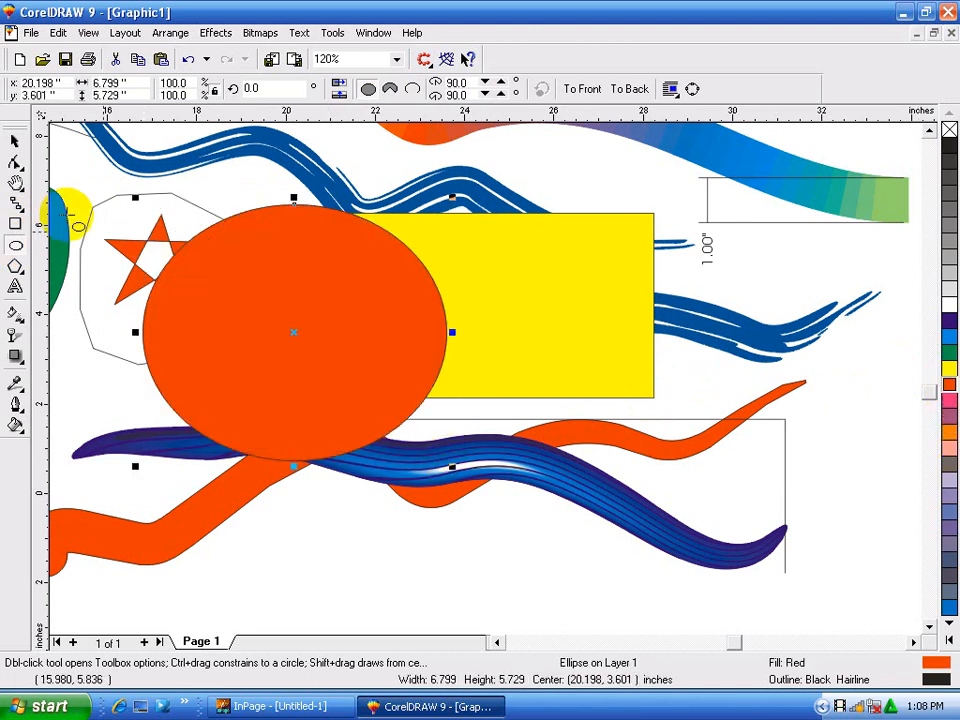
left_click(15, 140)
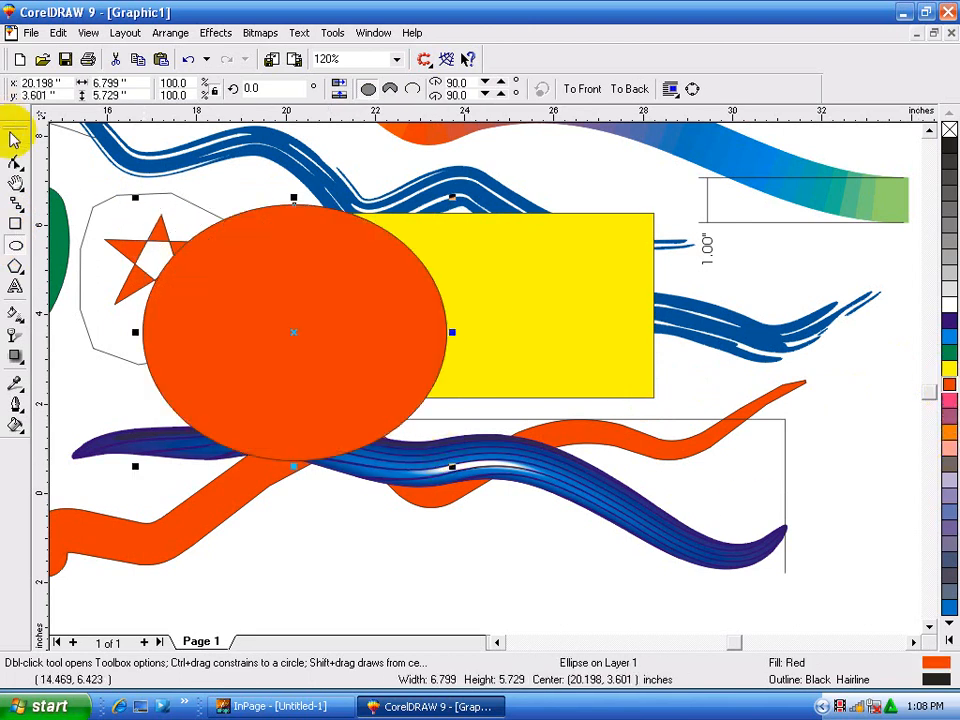
Step: Create a new document and draw a yellow-filled rectangle about 6.7 by 9.1 inches inside the page
left_click(19, 60)
left_click(15, 224)
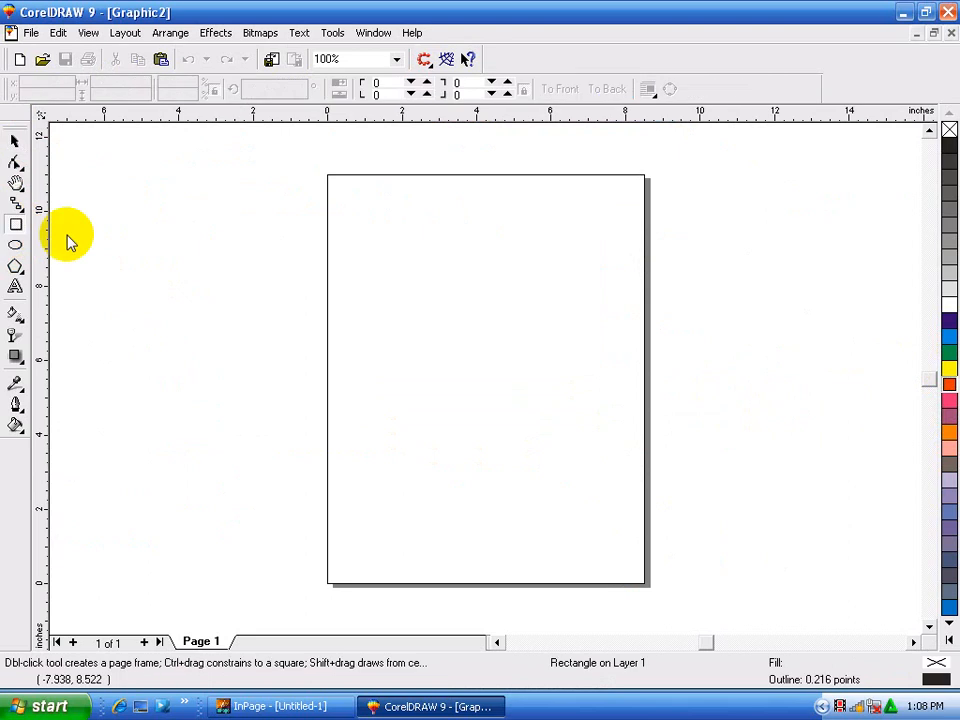
left_click_drag(372, 208, 621, 547)
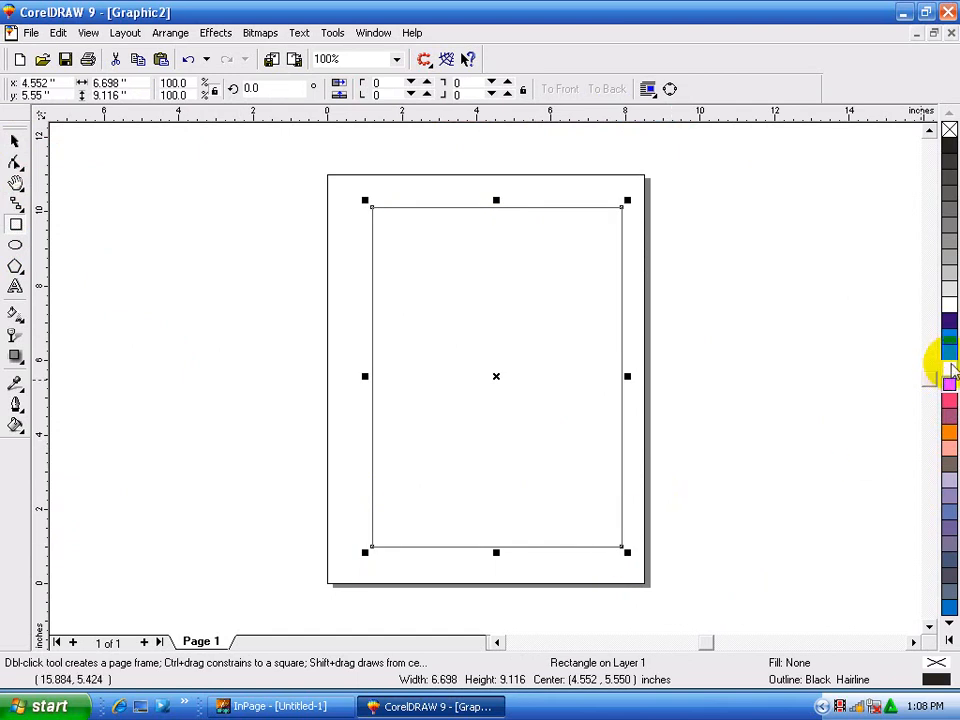
left_click(949, 369)
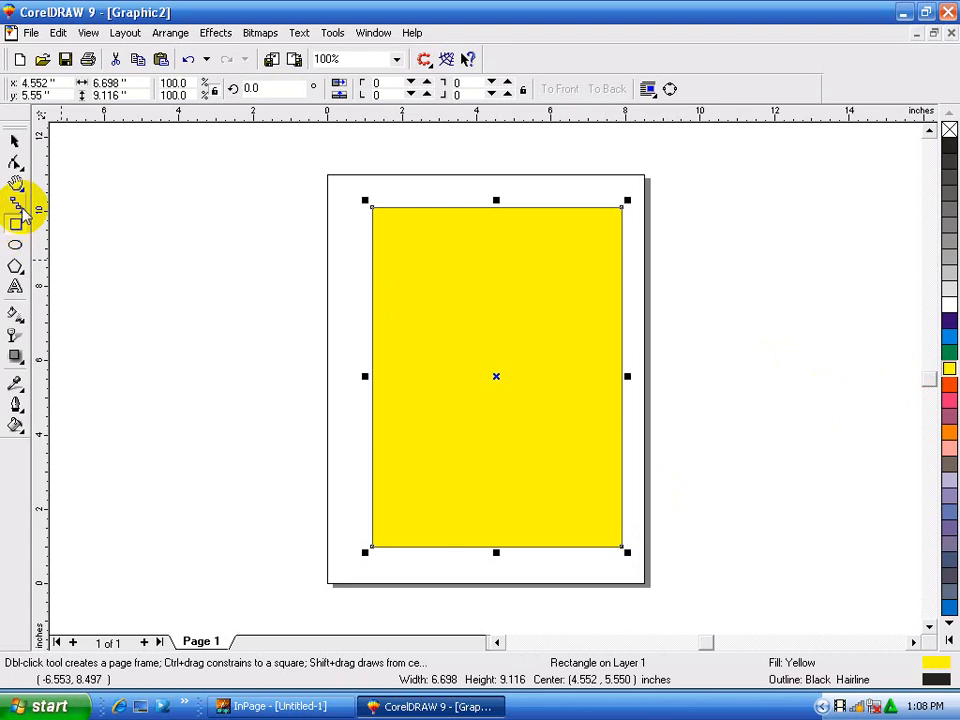
Step: Draw a closed freehand tree trunk about 2.5 by 8.5 inches beside the page, with a rounded foot, and fill it orange
left_click(19, 207)
left_click(49, 209)
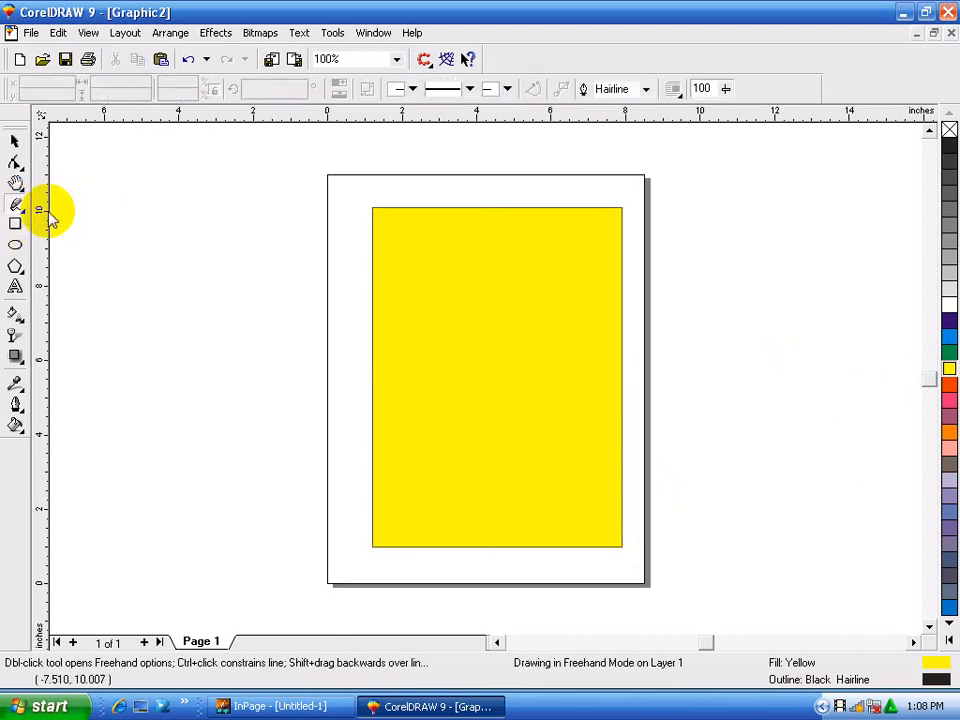
mouse_move(172, 508)
left_mouse_down()
mouse_move(181, 187)
mouse_move(205, 471)
mouse_move(260, 488)
mouse_move(254, 501)
mouse_move(170, 510)
left_mouse_up()
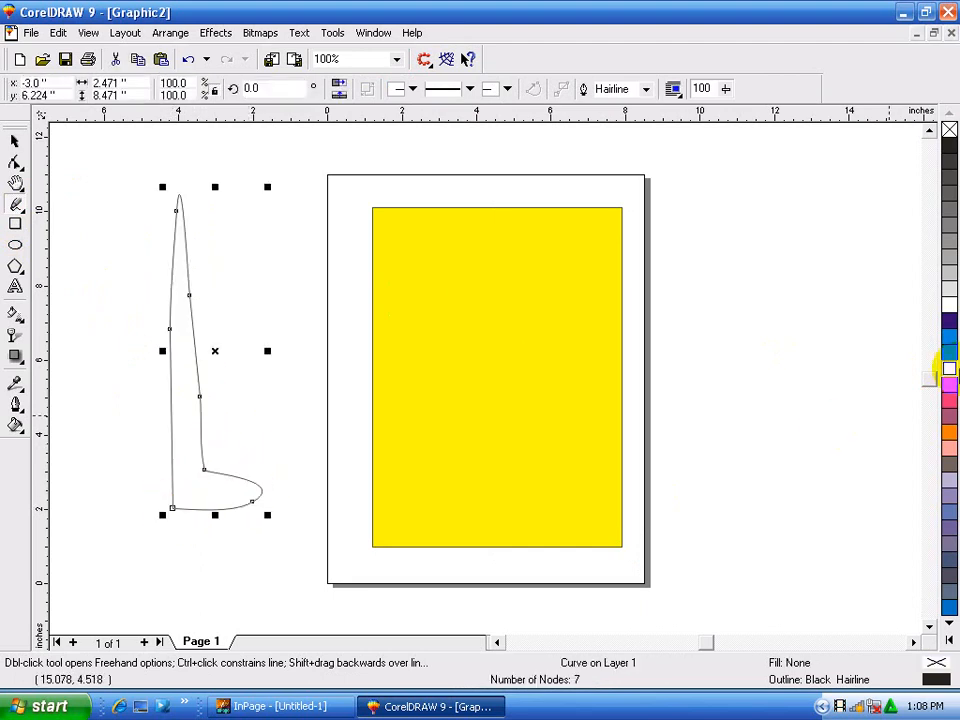
left_click(950, 430)
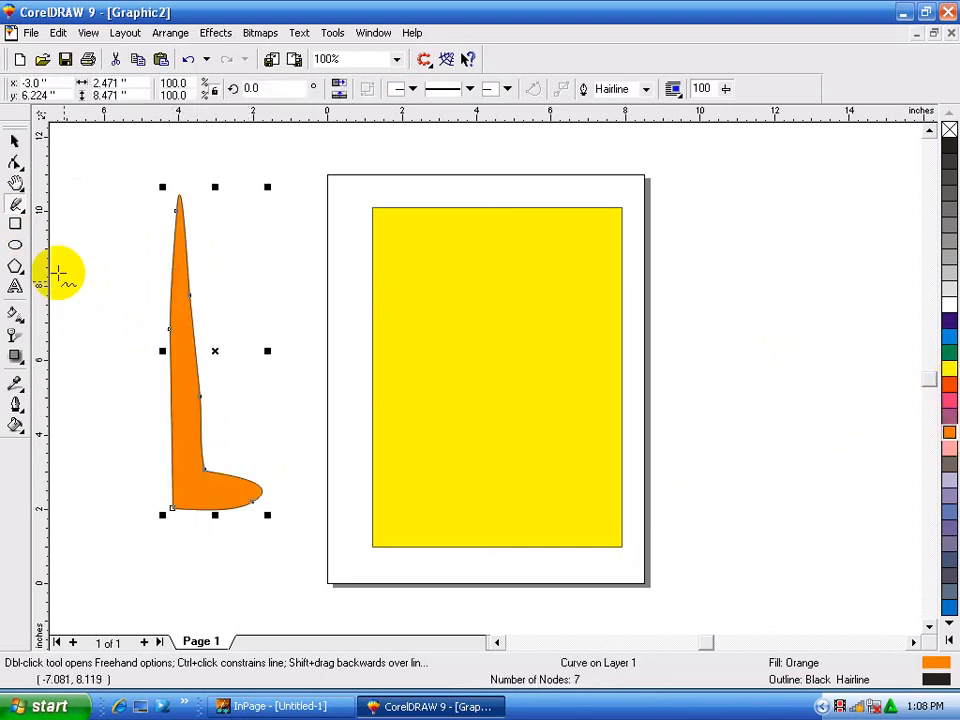
Step: Draw a palm leaf about 5 by 2.6 inches beside the trunk with the Bezier tool, giving it a sloping upper edge and a zigzag lower edge
left_click(18, 208)
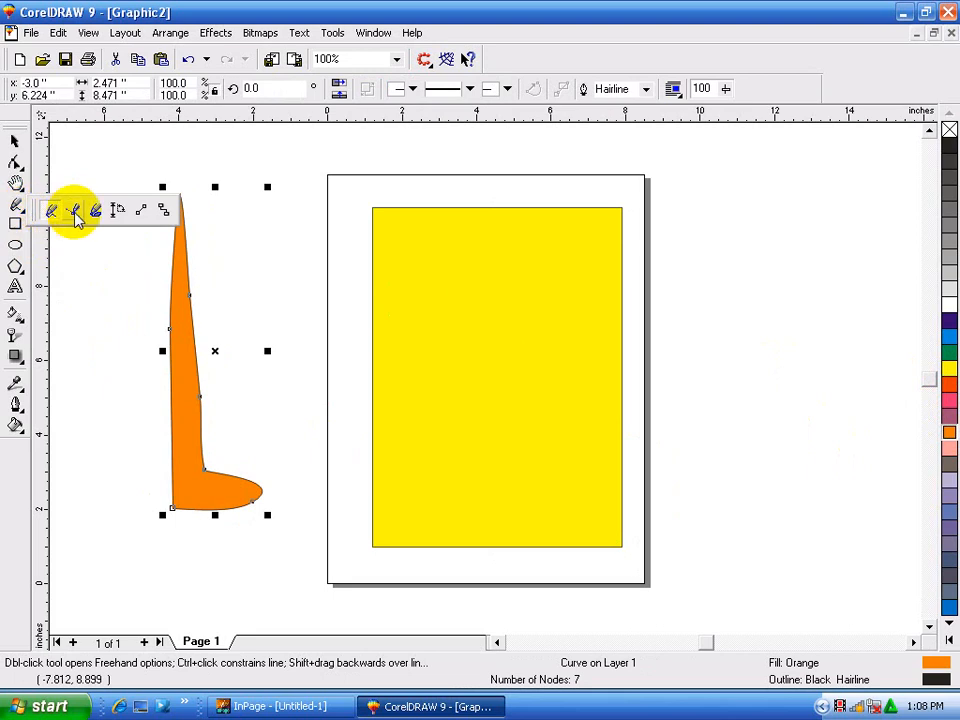
left_click(76, 212)
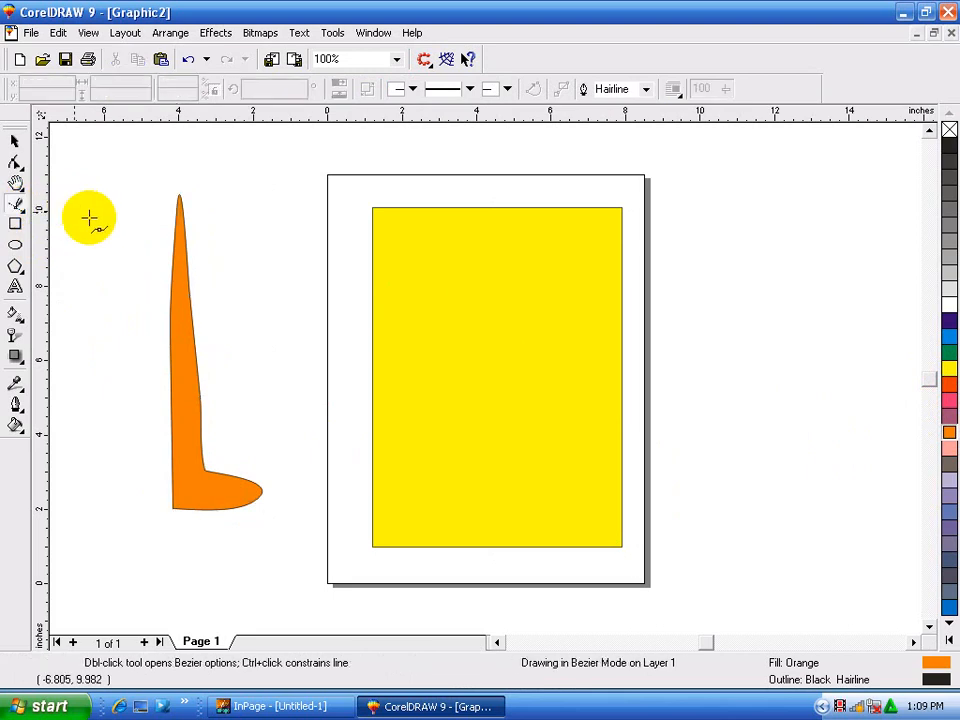
left_click(497, 641)
left_click(357, 276)
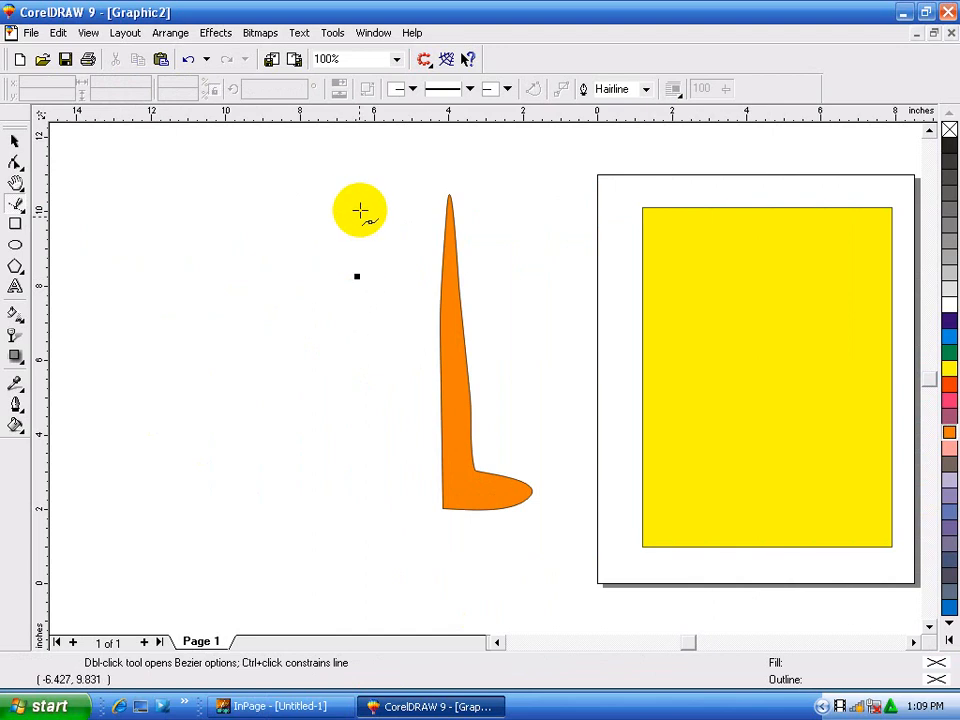
left_click(358, 182)
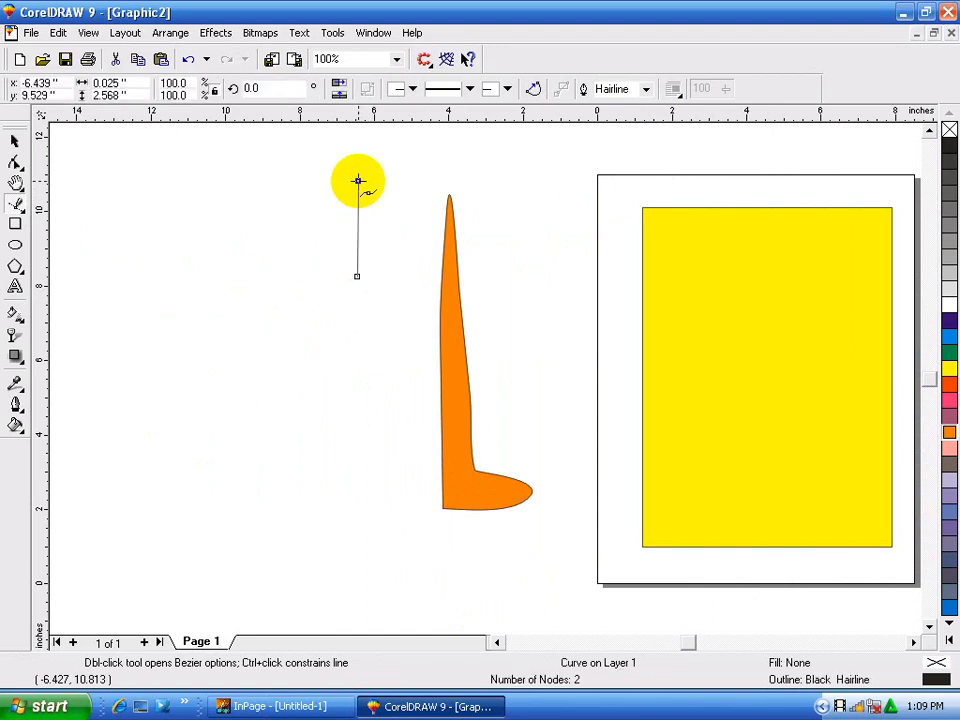
left_click(171, 242)
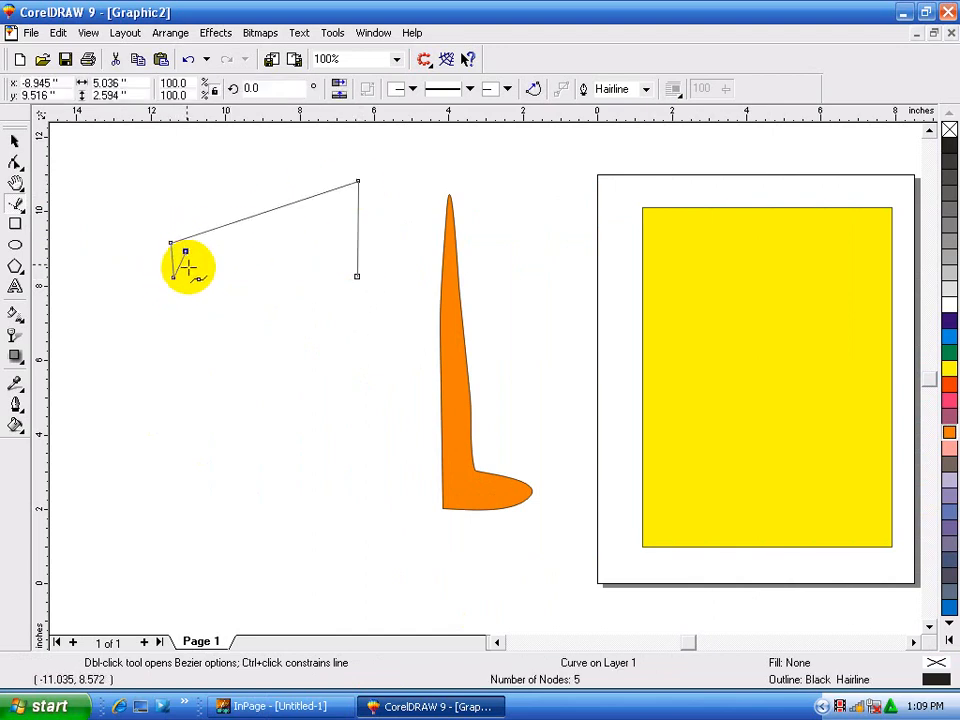
left_click(214, 241)
left_click(226, 269)
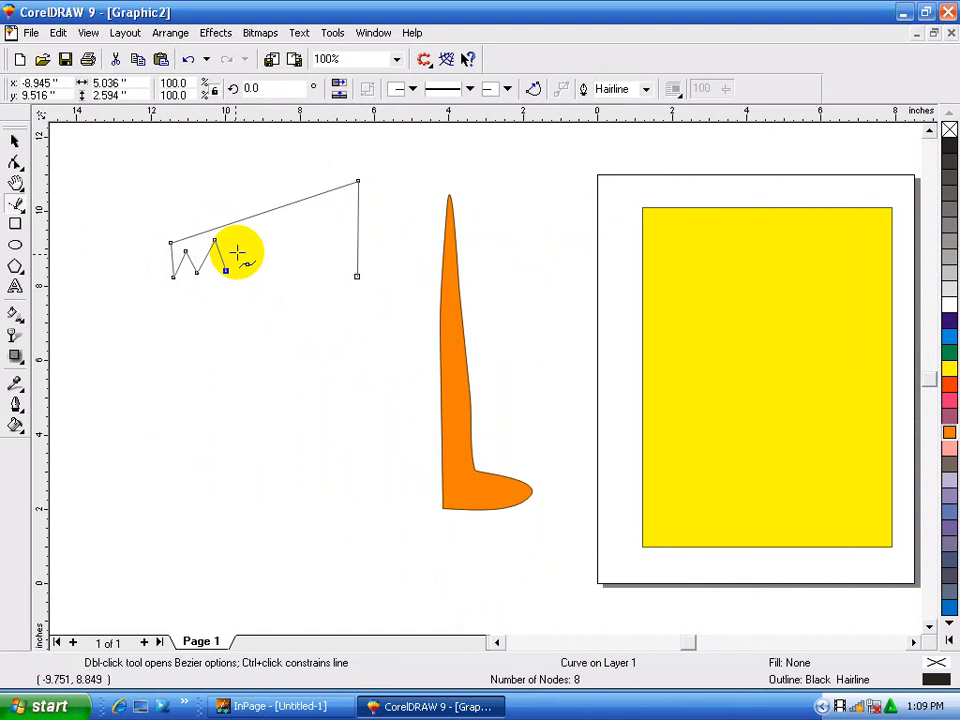
left_click(249, 259)
left_click(284, 229)
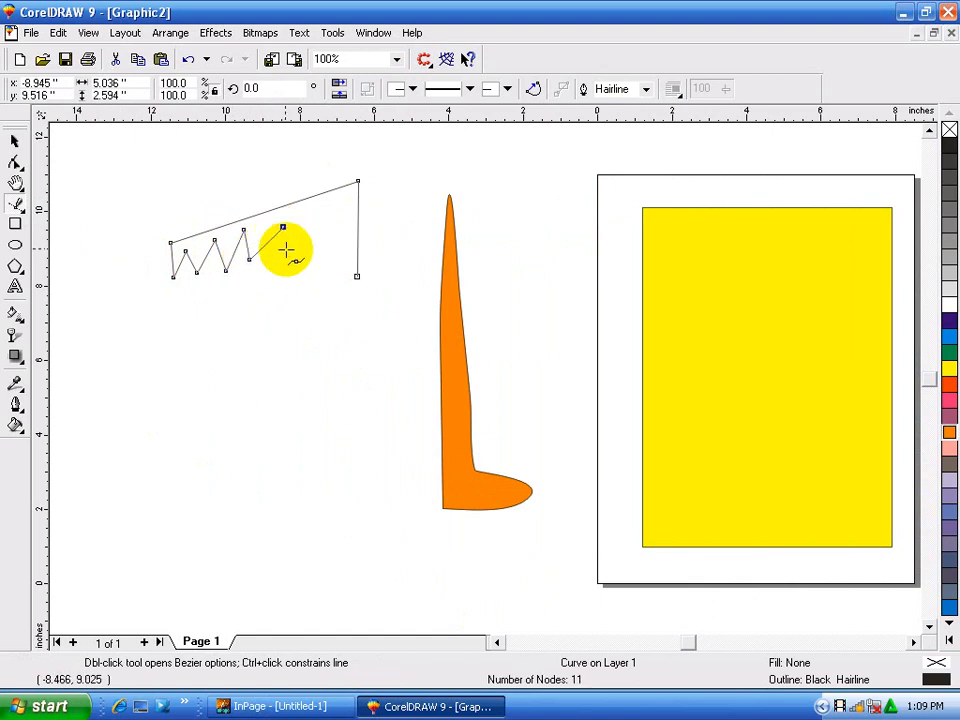
left_click(288, 260)
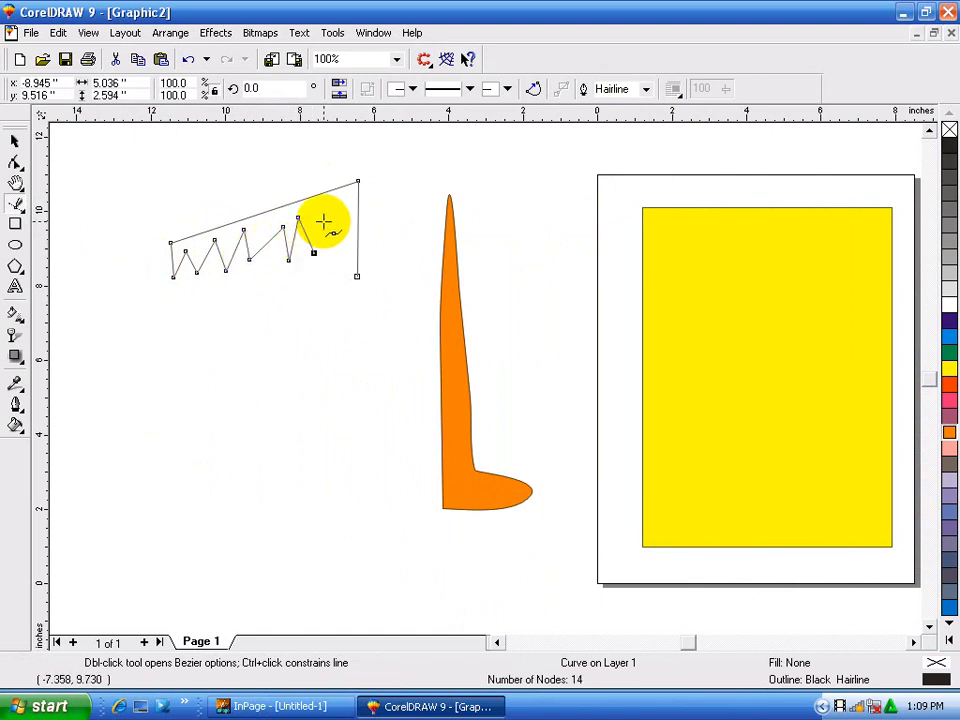
left_click(323, 221)
left_click(337, 264)
left_click(338, 211)
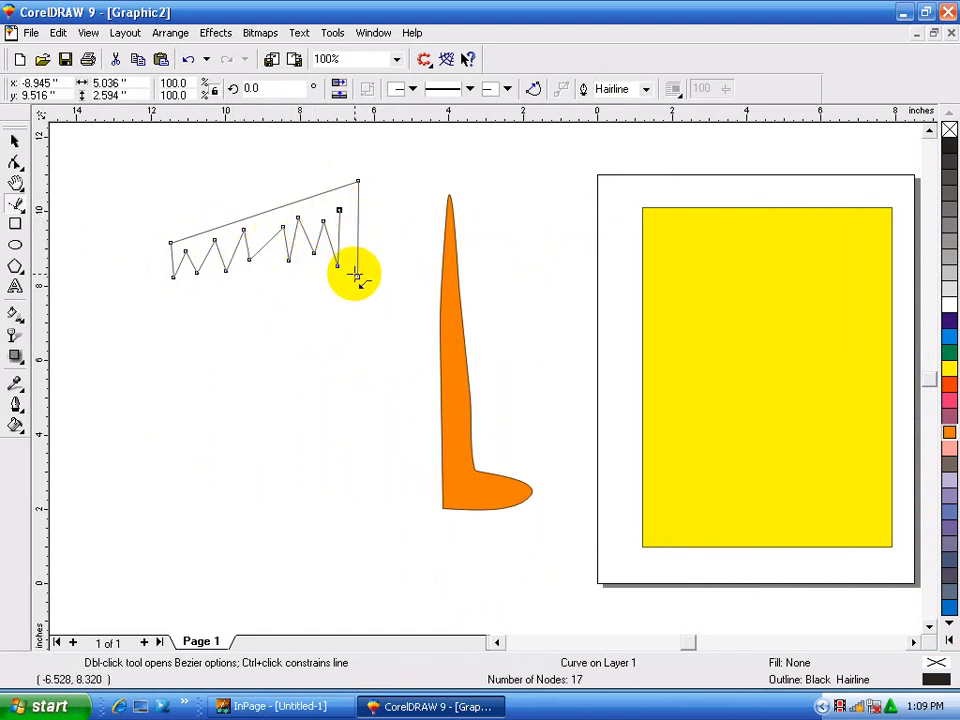
Step: Fill the palm leaf green and narrow it to about 3.9 inches wide
left_click(15, 141)
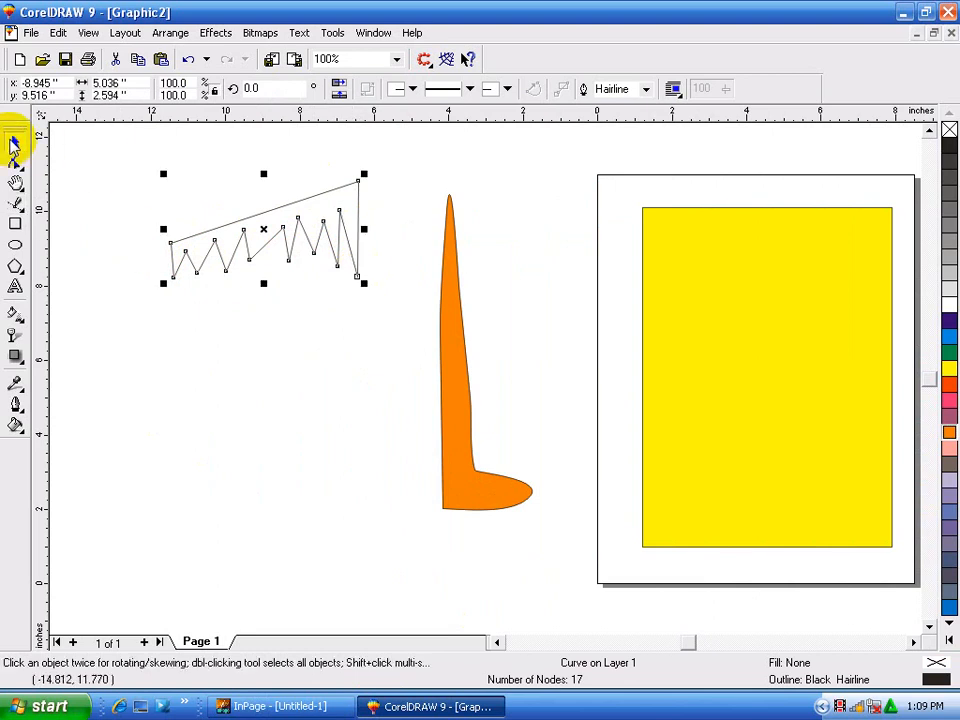
left_click(949, 340)
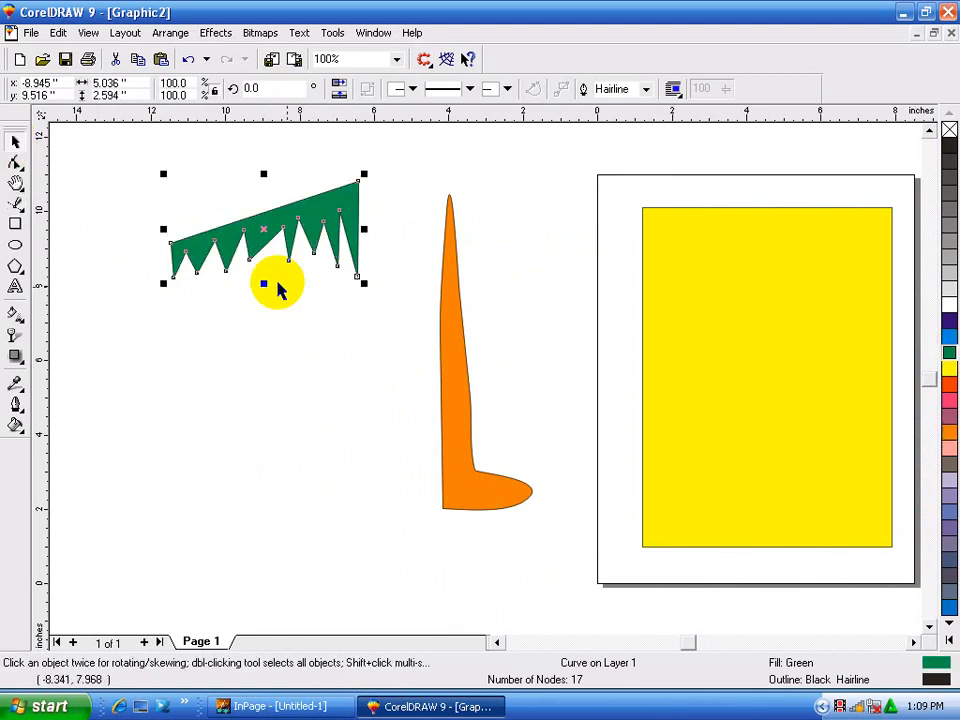
left_click_drag(164, 229, 206, 230)
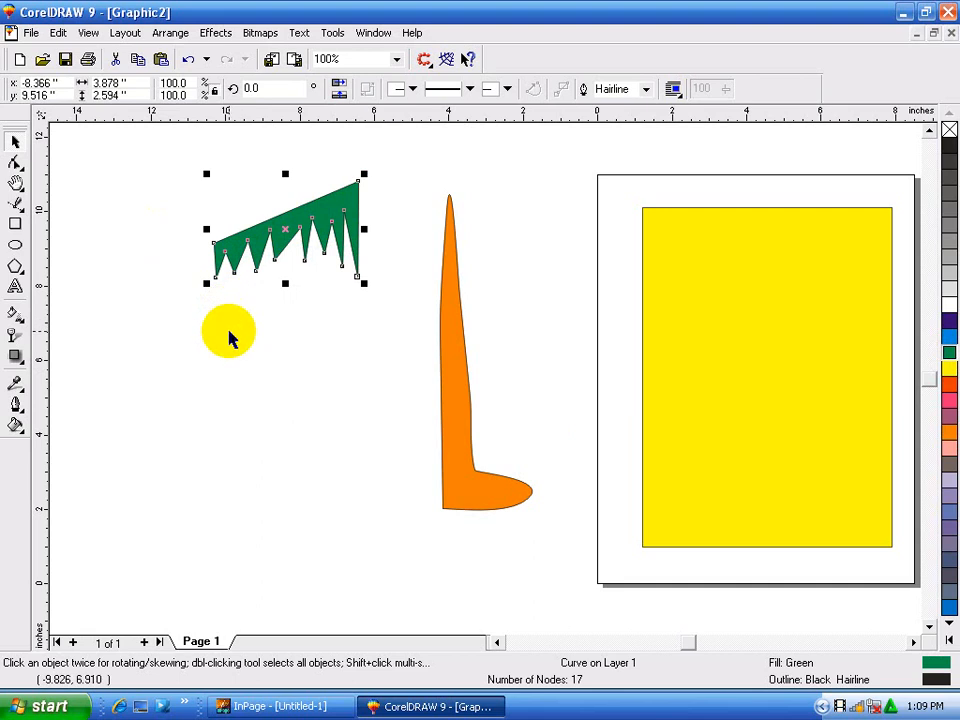
Step: Duplicate the leaf, mirror the copy horizontally, and place the two leaves on opposite sides of the trunk's tip
key("Up")
key("Right")
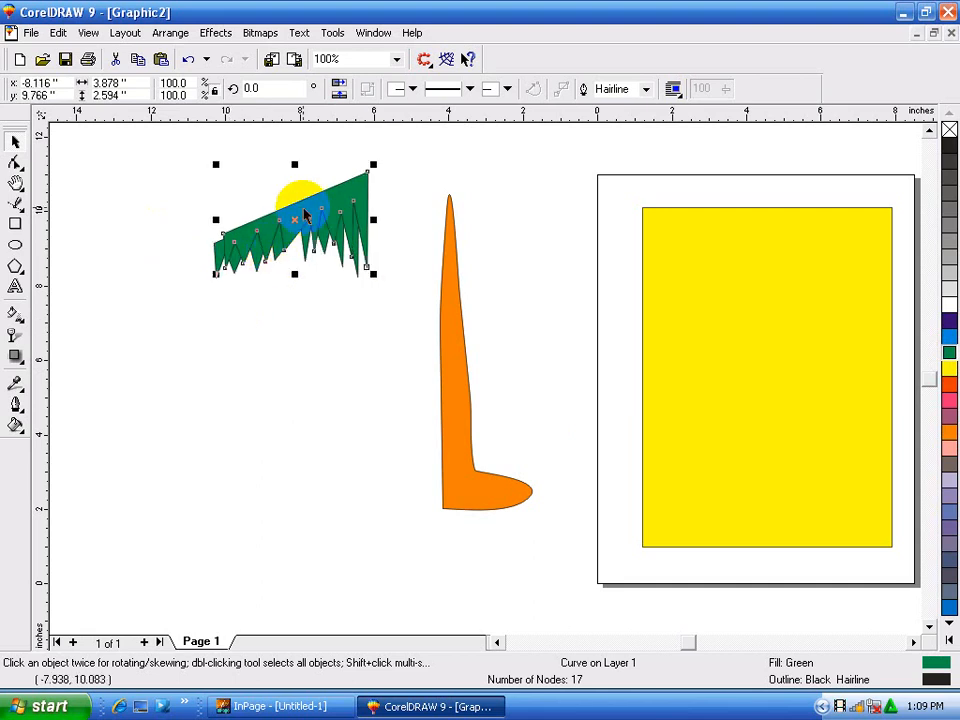
left_click_drag(294, 218, 522, 247)
left_click(339, 88)
left_click_drag(345, 198, 438, 208)
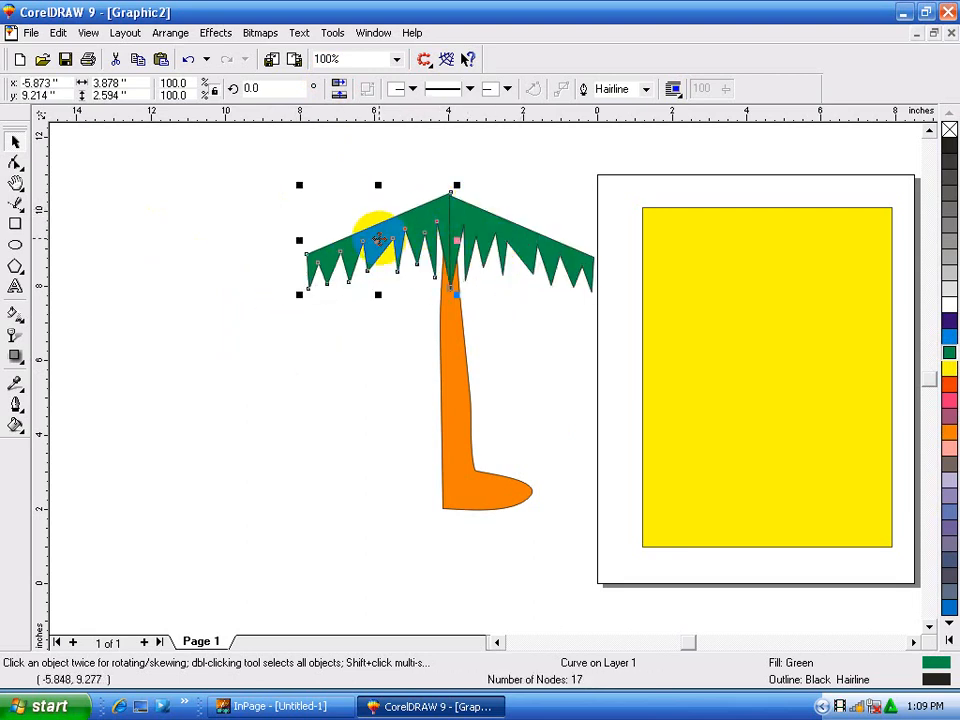
Step: Add two rotated copies of the leaf fanning upward from the trunk's tip, turning the last one about 229 degrees
key("Up")
key("Right")
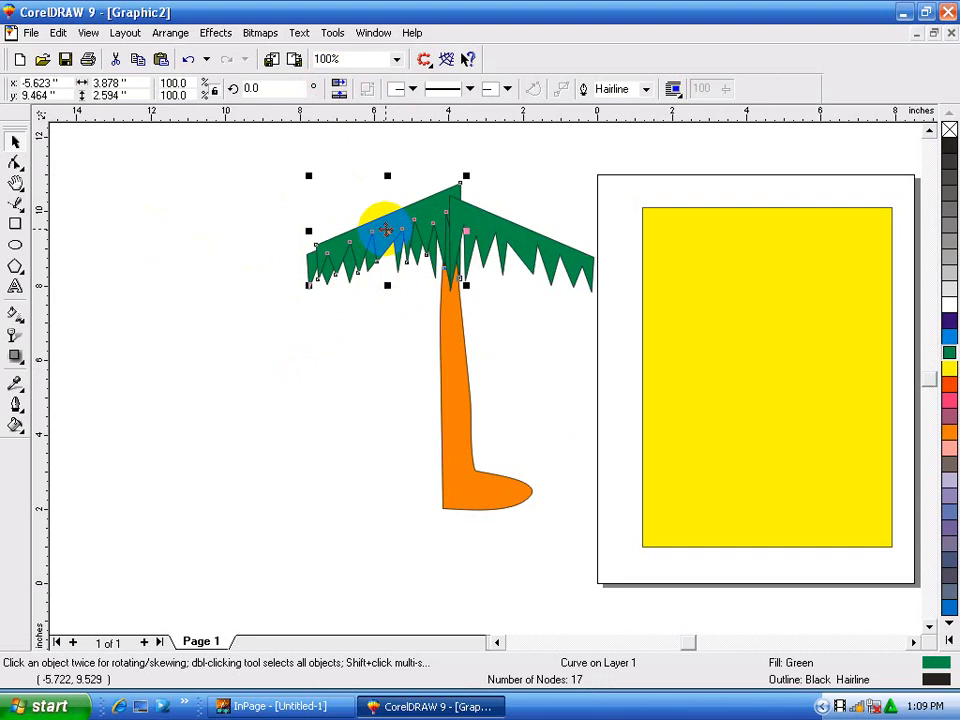
left_click(386, 230)
left_click_drag(466, 176, 441, 244)
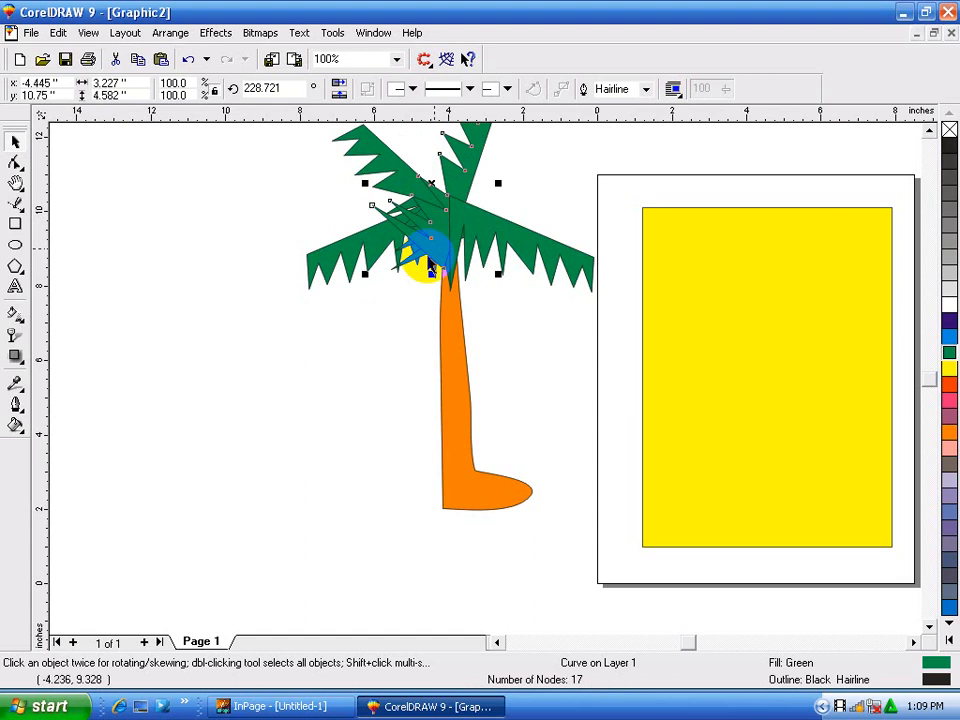
left_click(381, 364)
Step: Scale the whole palm tree down to about 4.8 by 6.8 inches and move it onto the yellow rectangle
scroll(381, 362, "down", 1)
scroll(381, 362, "down", 2)
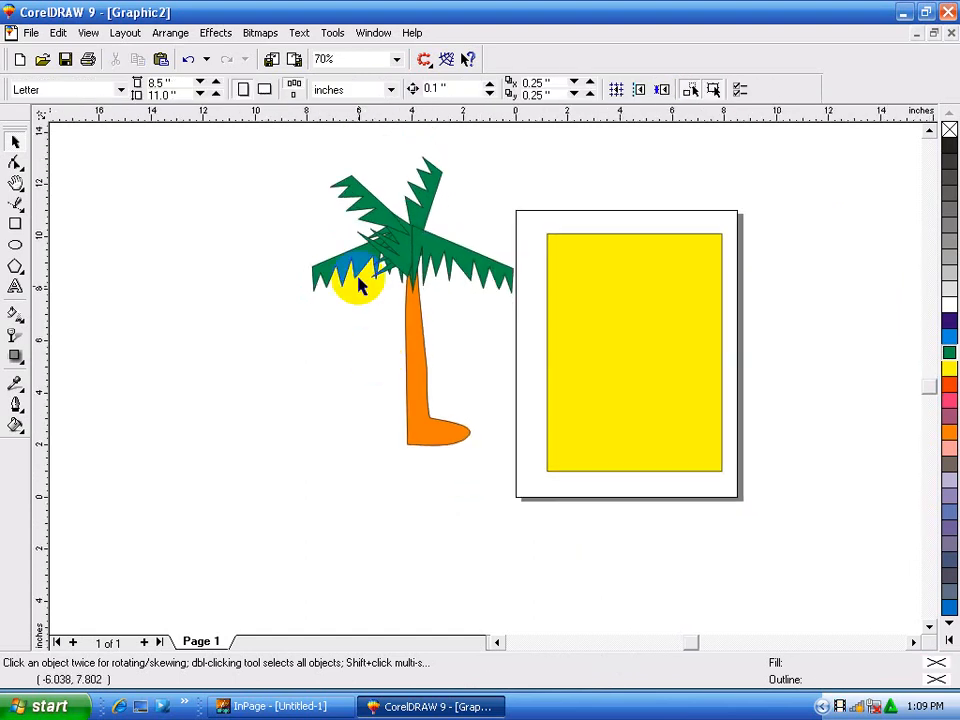
left_click_drag(288, 134, 527, 499)
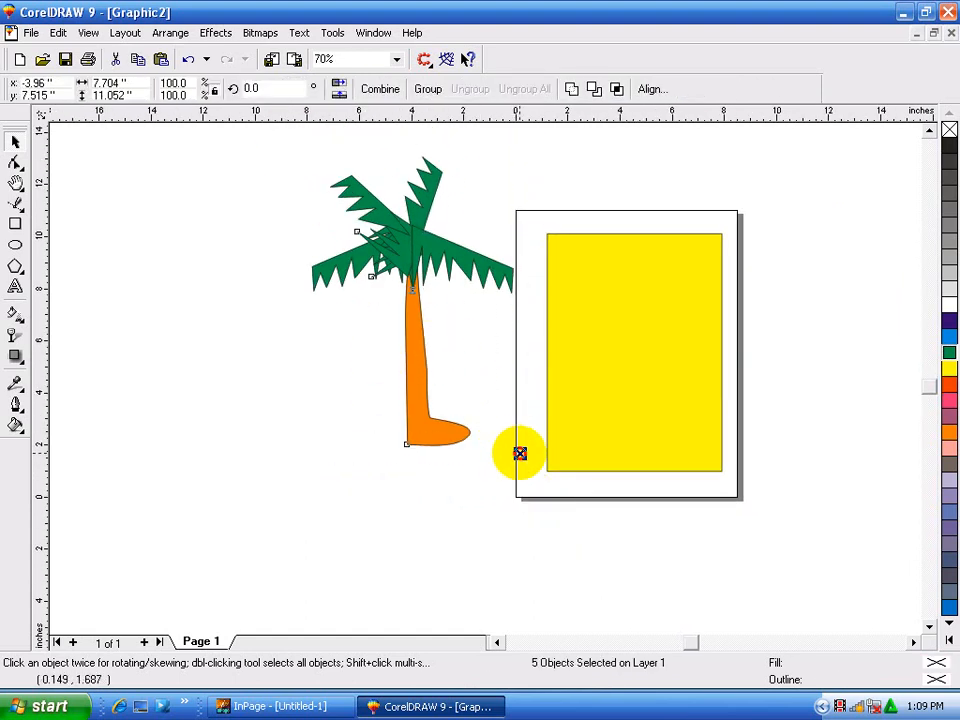
left_click_drag(520, 454, 481, 397)
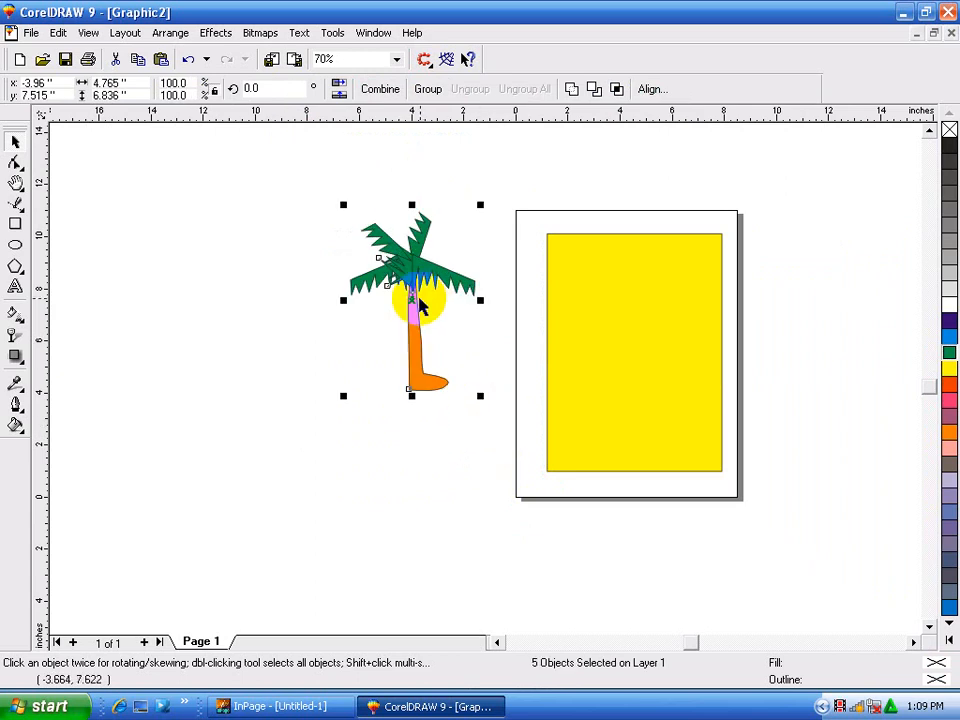
left_click_drag(414, 297, 592, 348)
left_click_drag(640, 341, 641, 343)
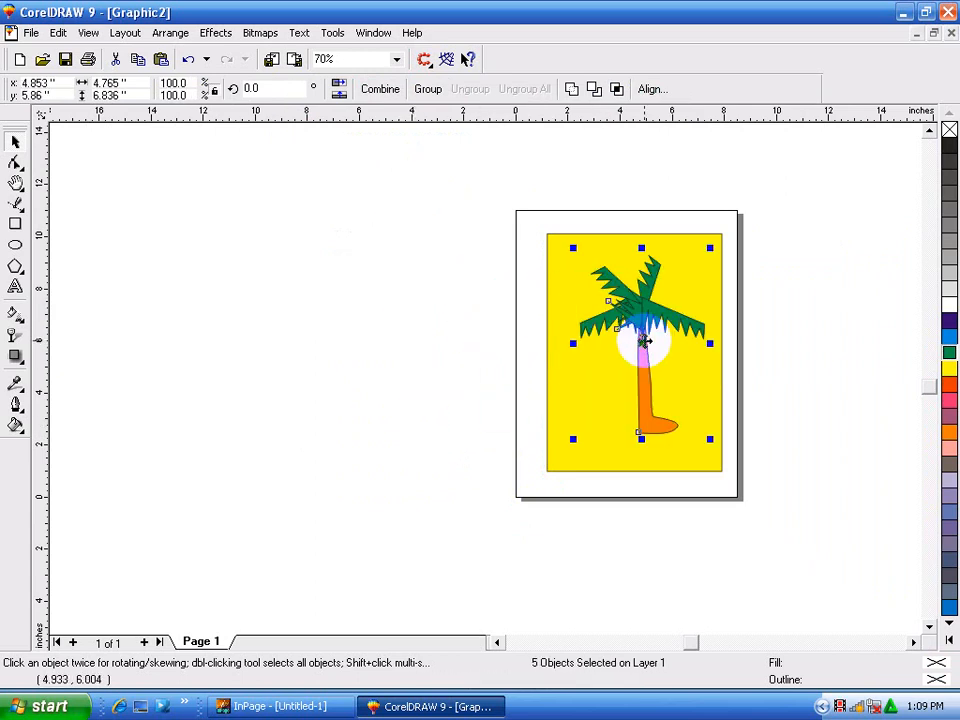
Step: Draw an ellipse about 5.75 by 8.31 inches around the palm tree, filled cyan and placed behind the tree
scroll(762, 343, "up", 1)
scroll(770, 335, "up", 1)
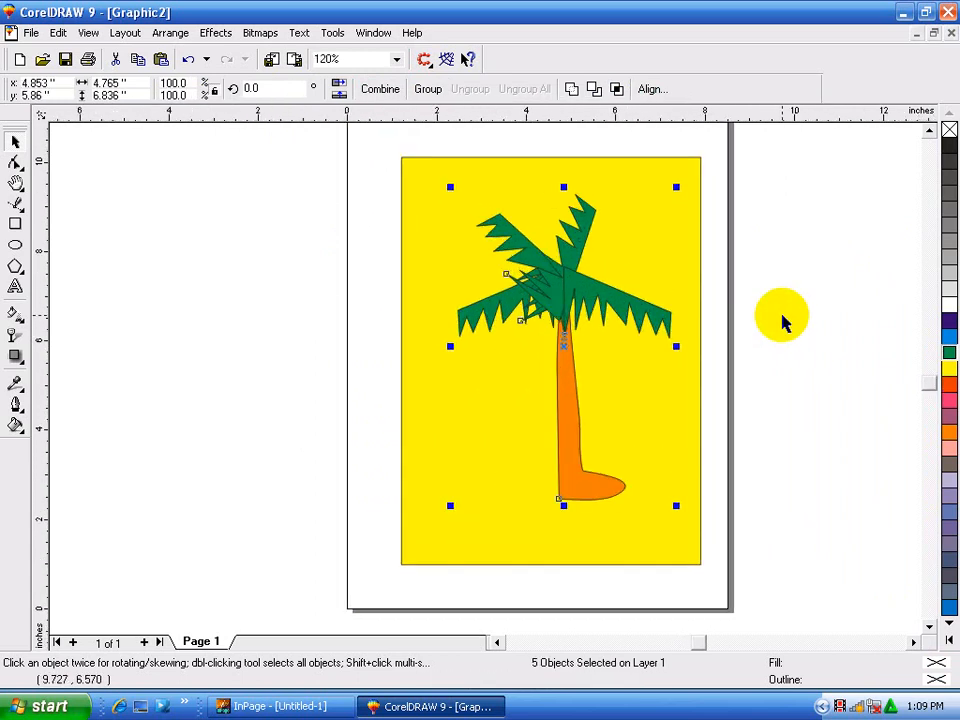
left_click(84, 243)
left_click(15, 246)
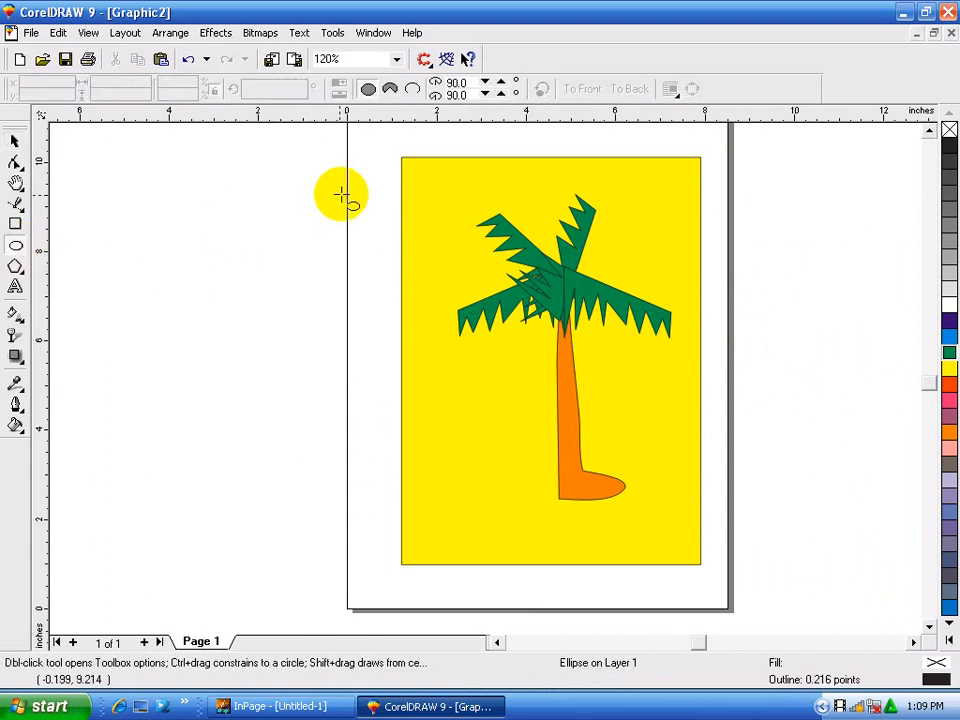
left_click_drag(435, 170, 691, 538)
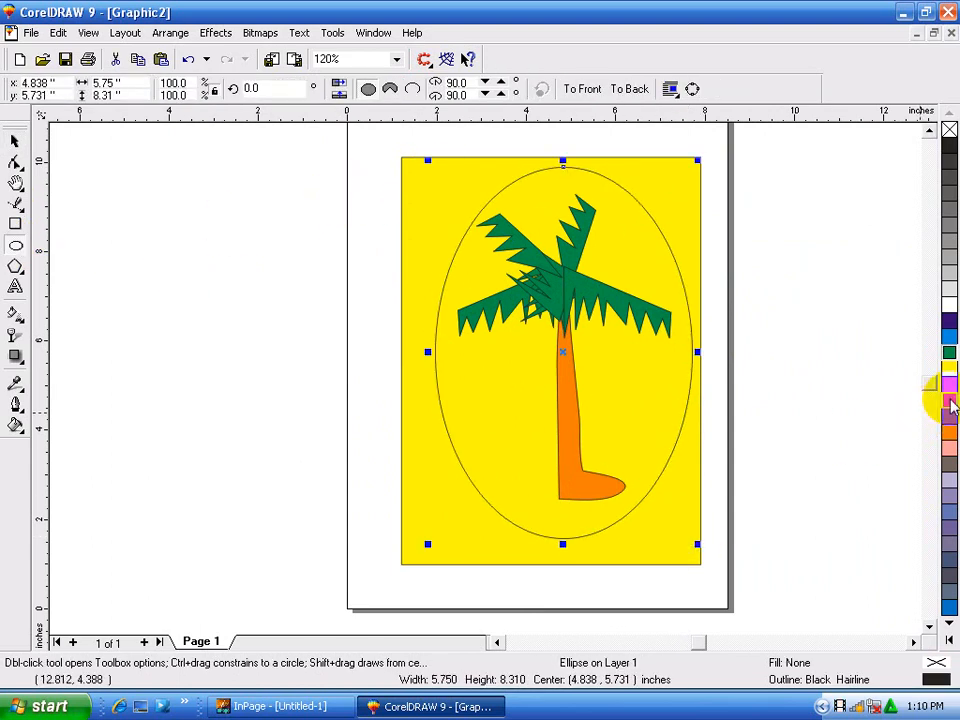
left_click(949, 345)
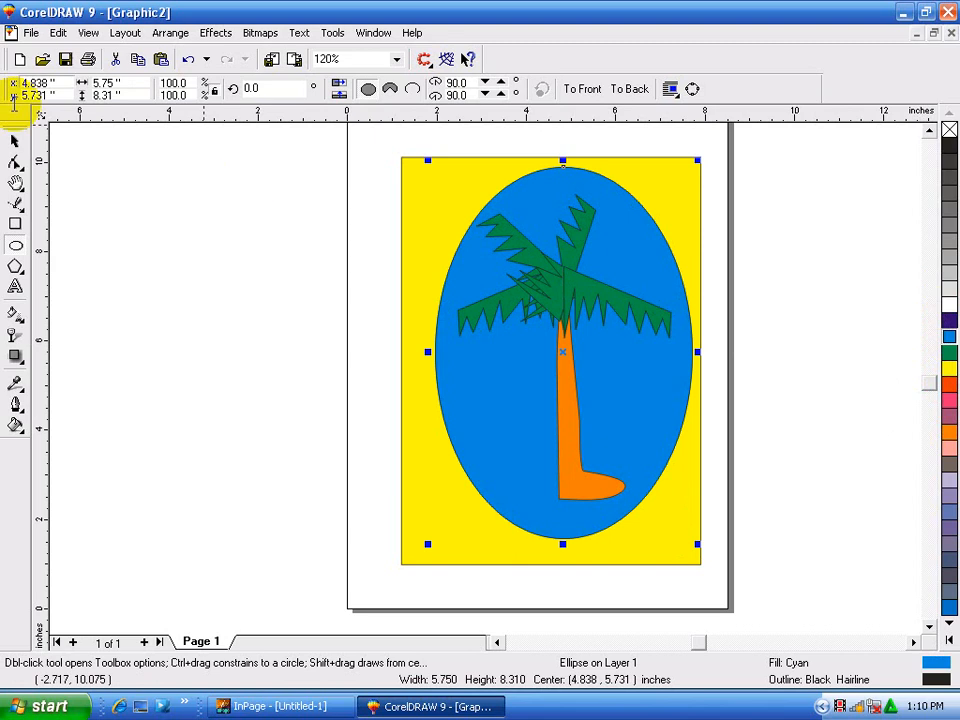
left_click(15, 145)
left_click(272, 291)
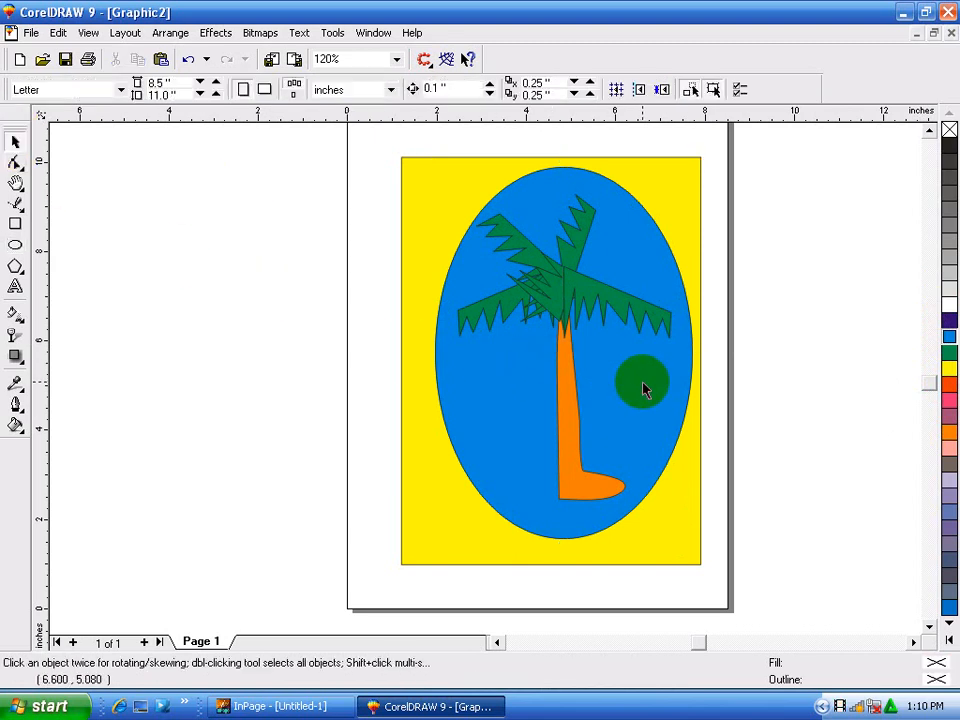
Step: Narrow the cyan ellipse from its right side to about 5.58 inches wide
left_click(665, 380)
left_click_drag(696, 356, 689, 356)
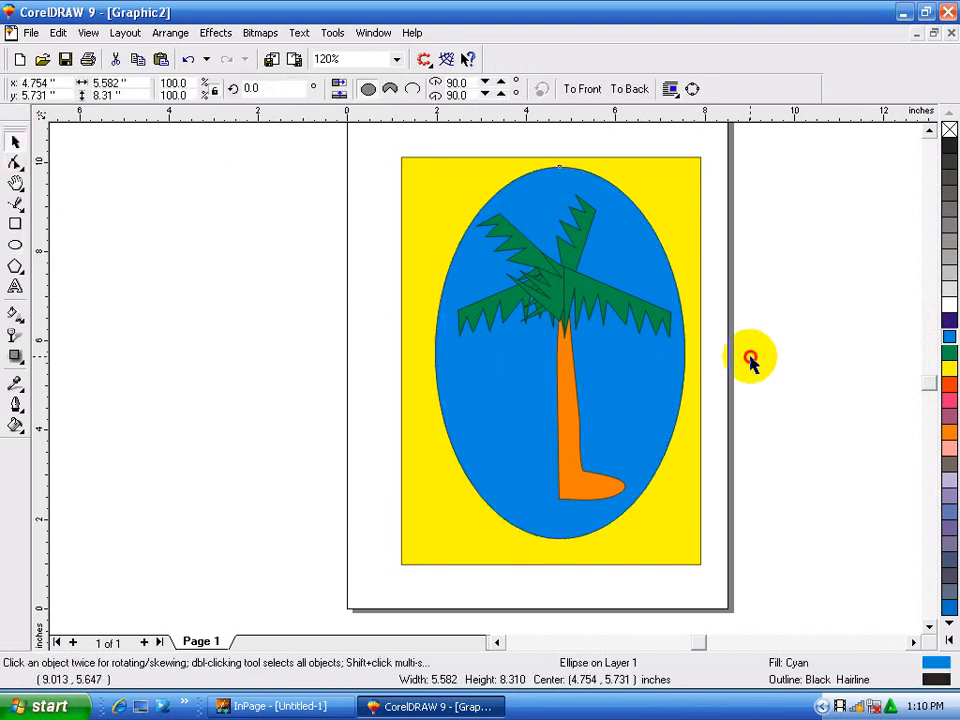
left_click(750, 358)
Step: Shorten the yellow rectangle from its lower edge to about 8.89 inches high and pull its left edge slightly inward
left_click(524, 560)
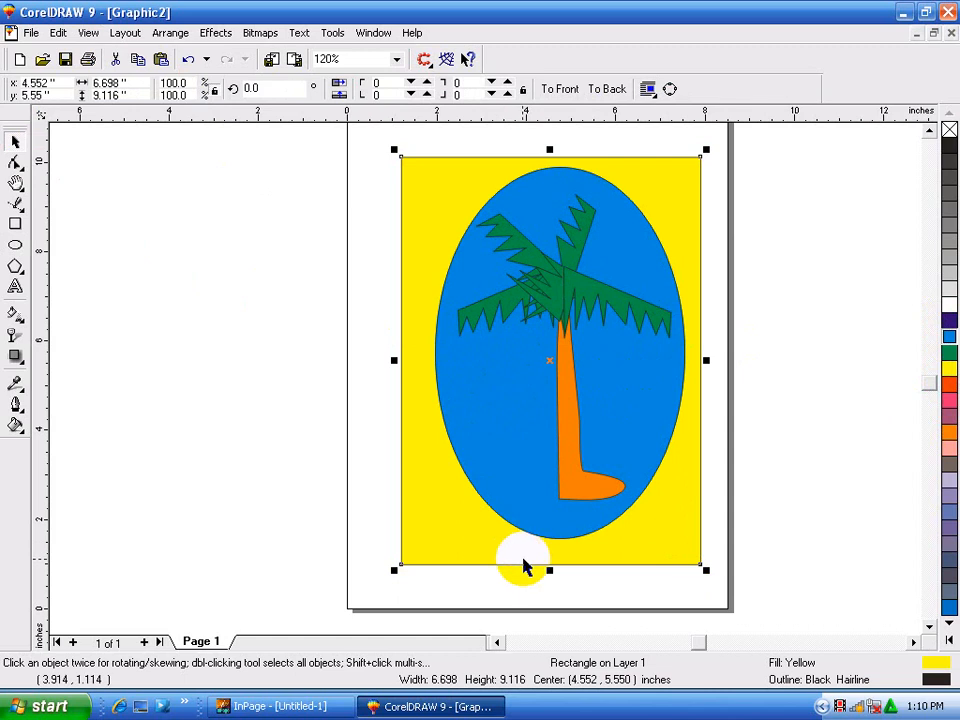
left_click_drag(549, 571, 549, 561)
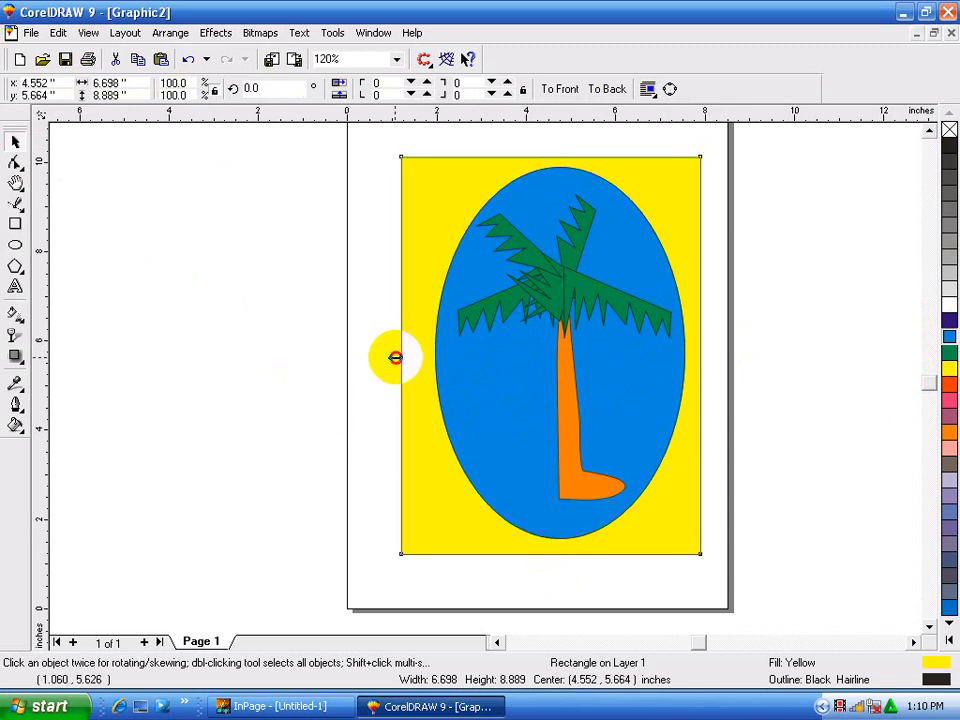
left_click_drag(394, 356, 403, 358)
left_click(277, 365)
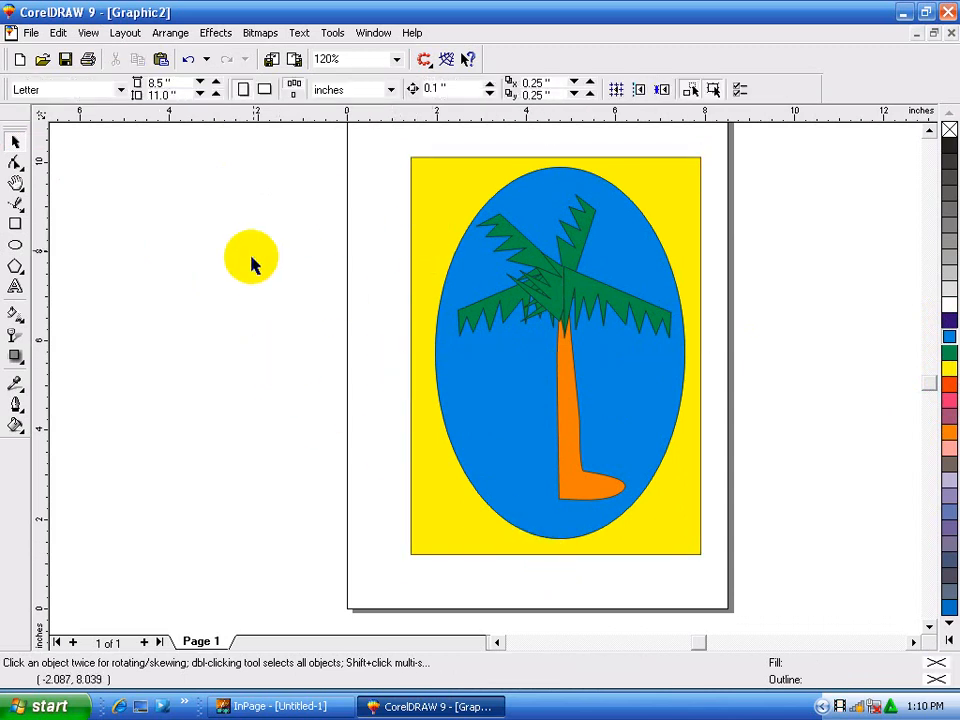